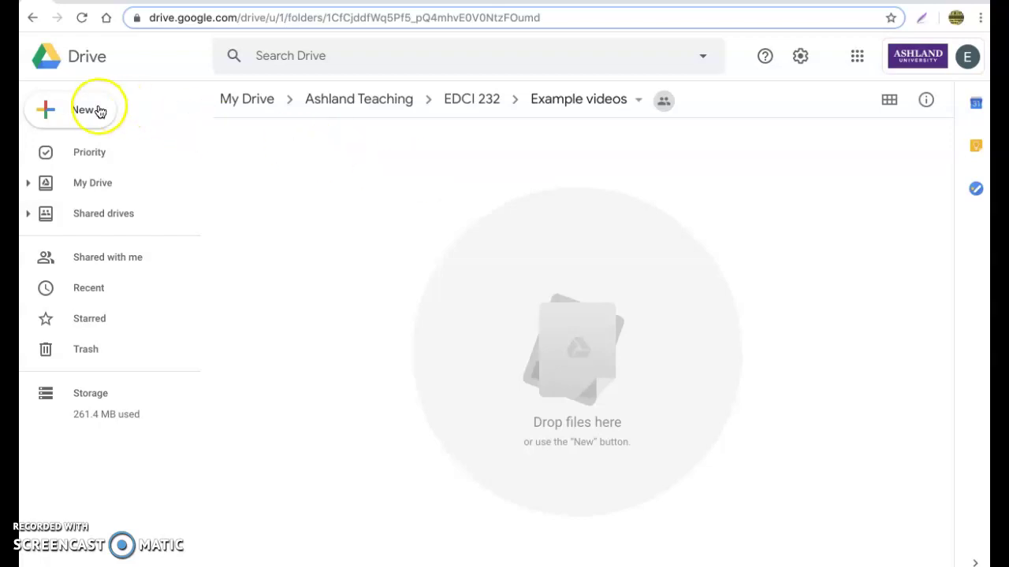
- Create a new Google Slides presentation in the shared Example videos folder
click(71, 110)
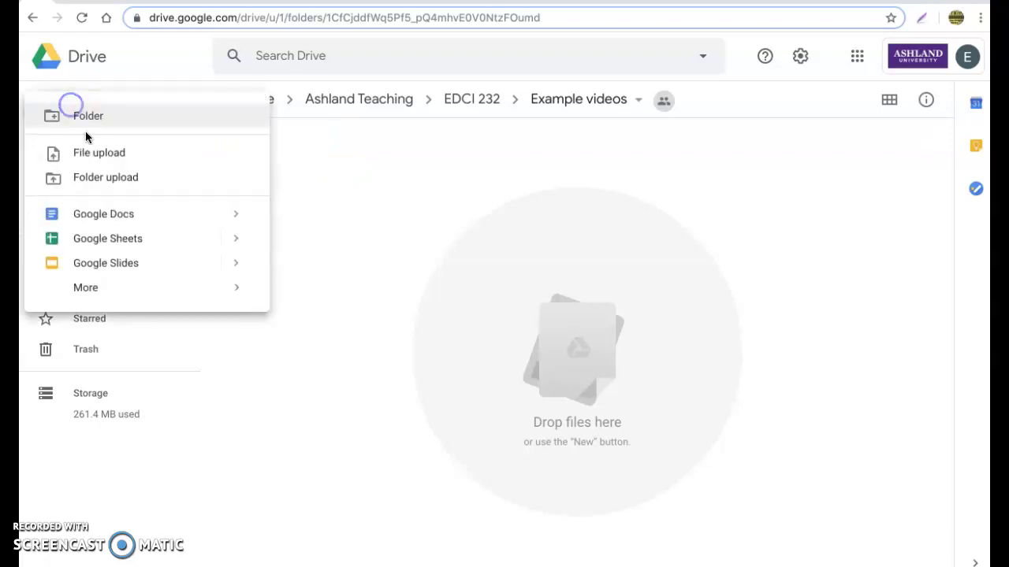
click(112, 263)
click(614, 347)
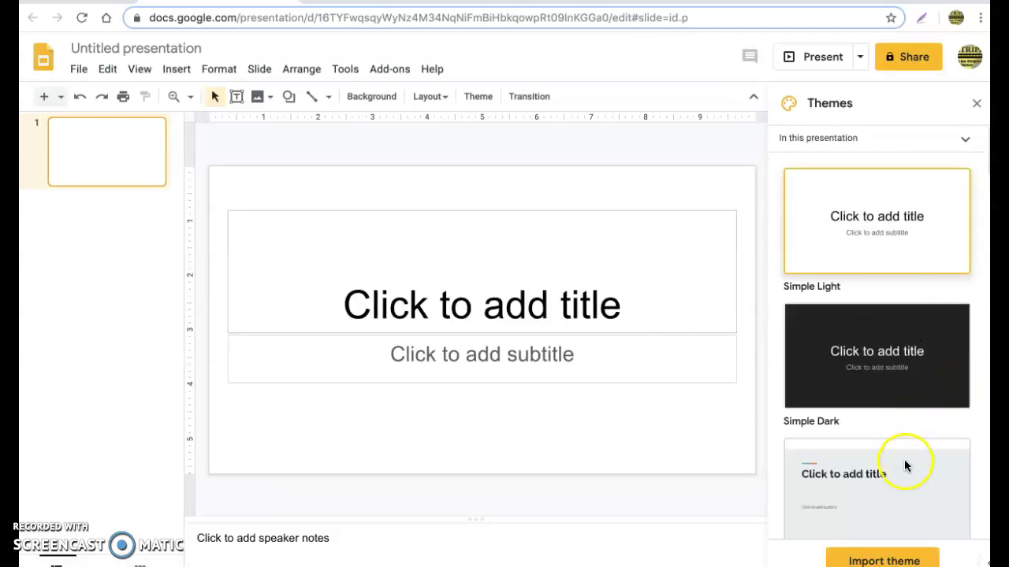
- Apply the Simple Light theme to the new presentation
scroll(921, 364, down, 1)
scroll(918, 368, down, 8)
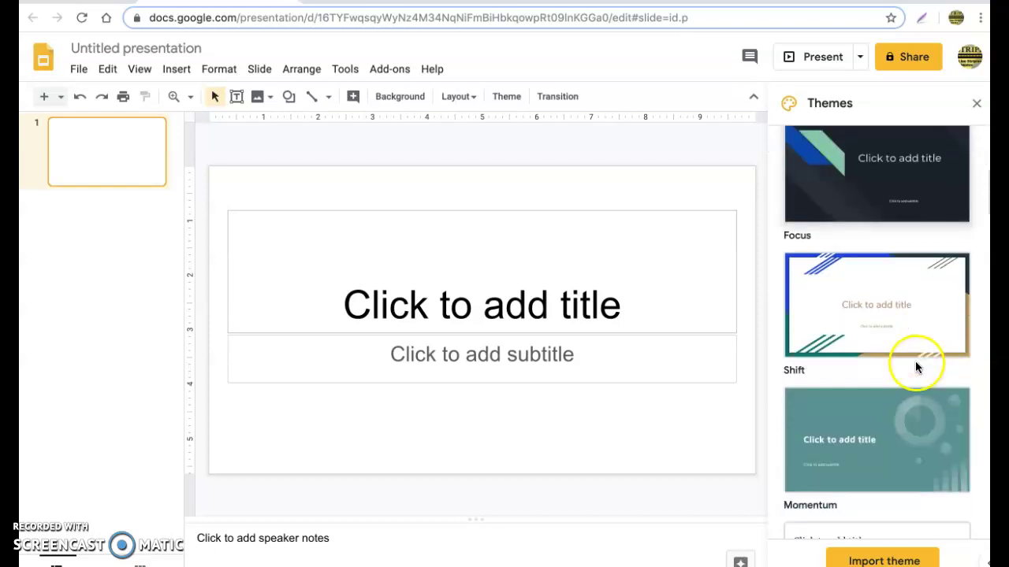
scroll(914, 364, down, 7)
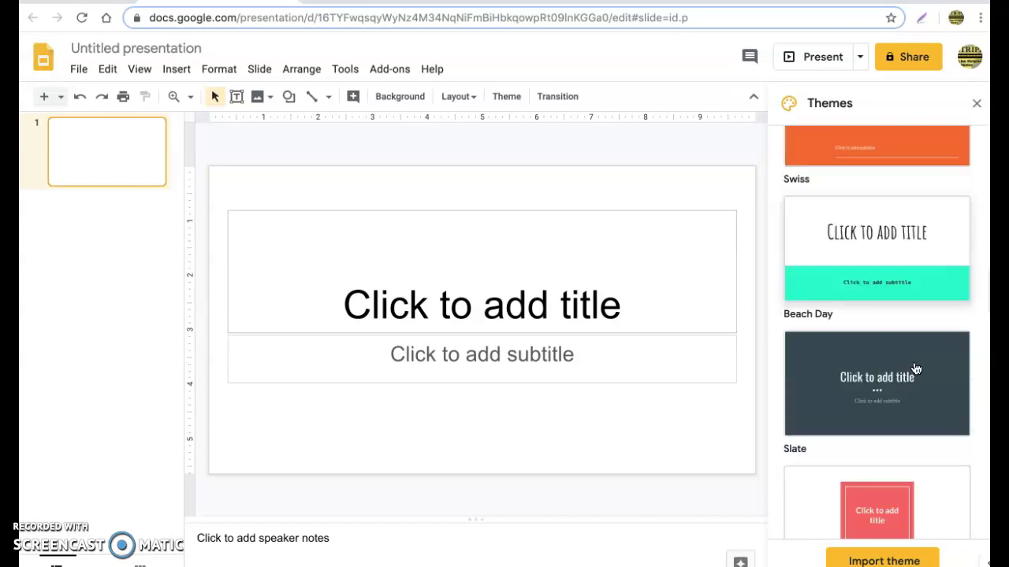
scroll(915, 368, up, 10)
scroll(916, 369, up, 6)
click(912, 251)
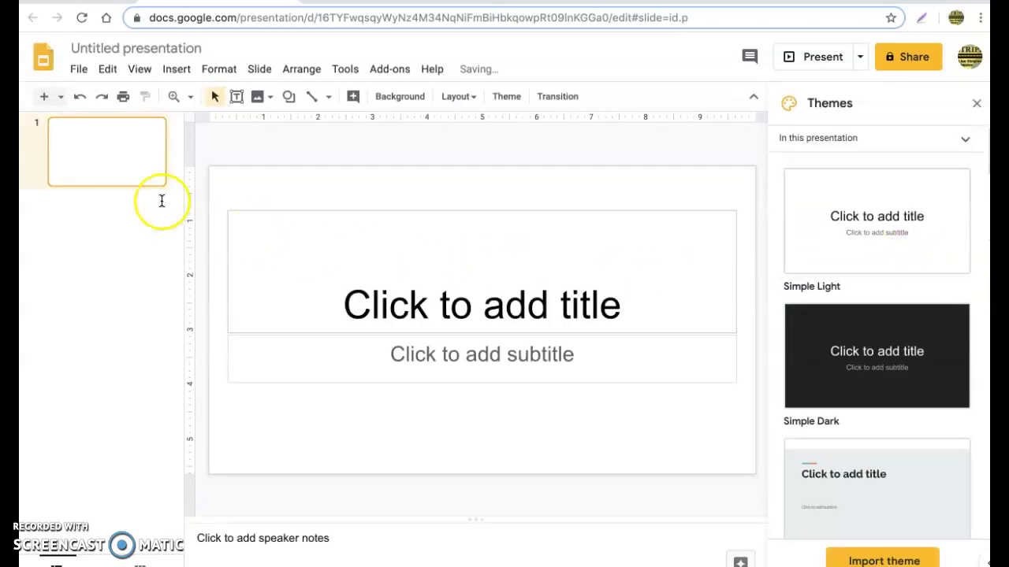
- Title the first slide 'Animated Flash Card 232' with the subtitle 'EDCI 232'
click(472, 300)
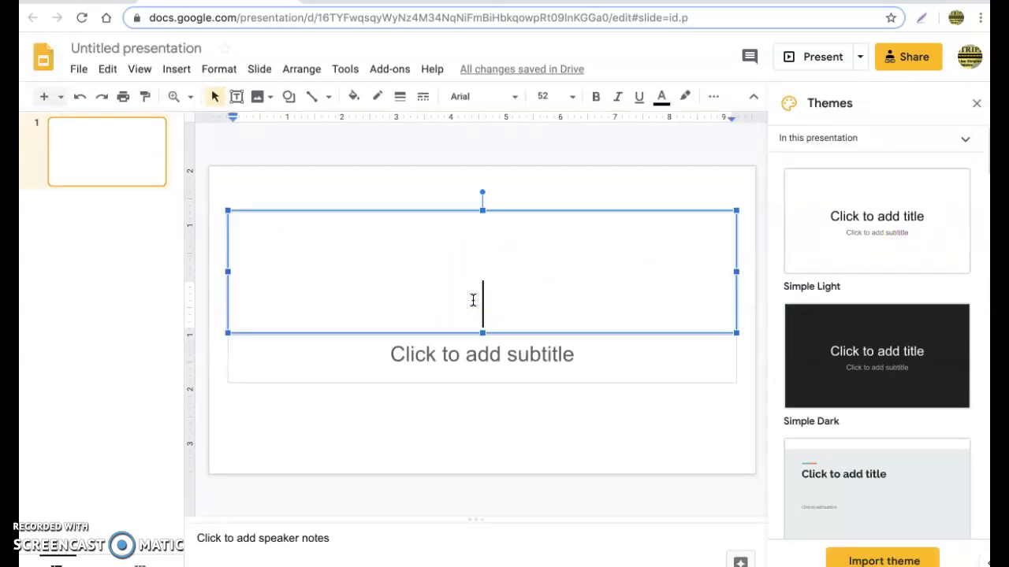
text(An)
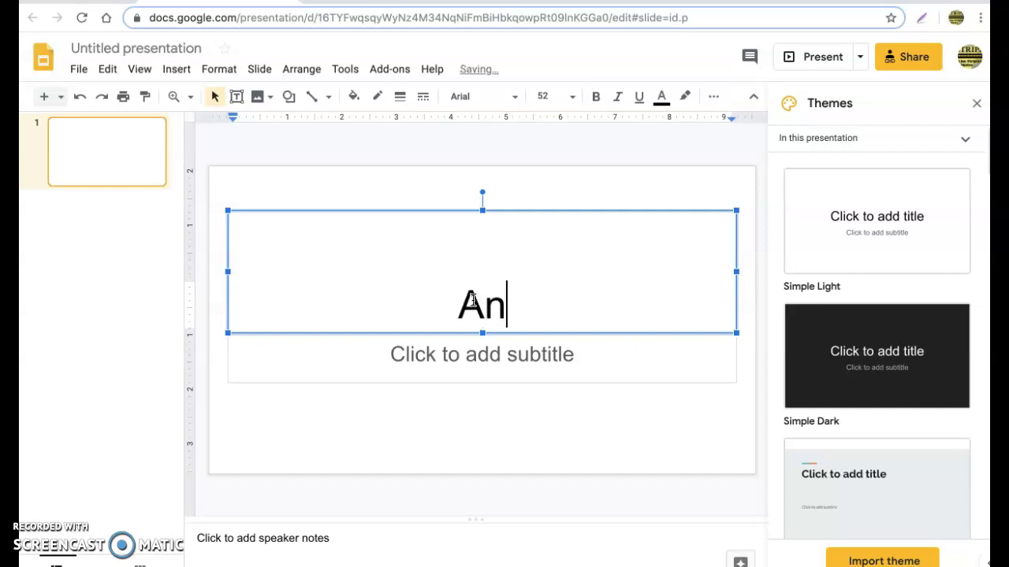
text(imated)
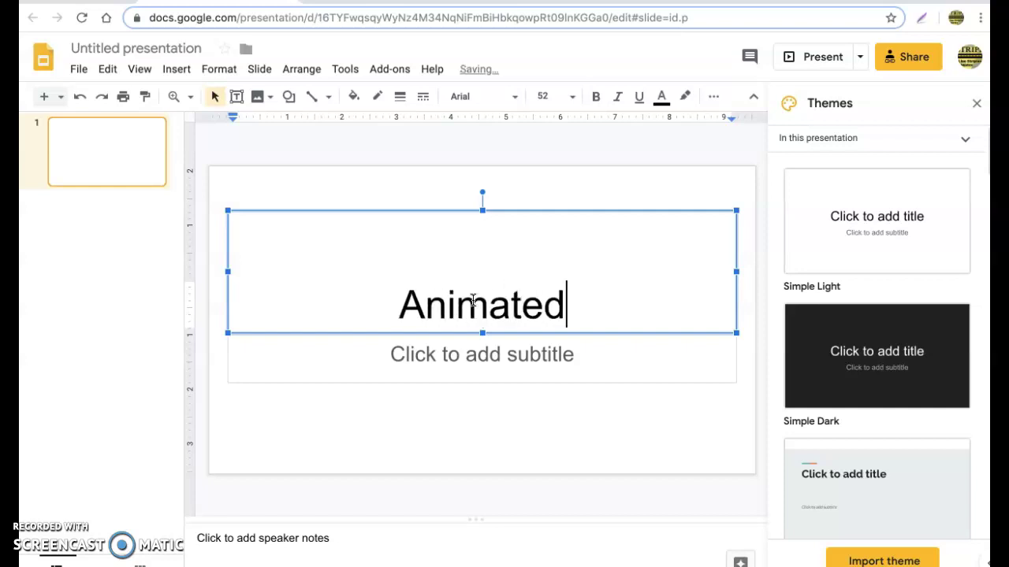
text( Flasch)
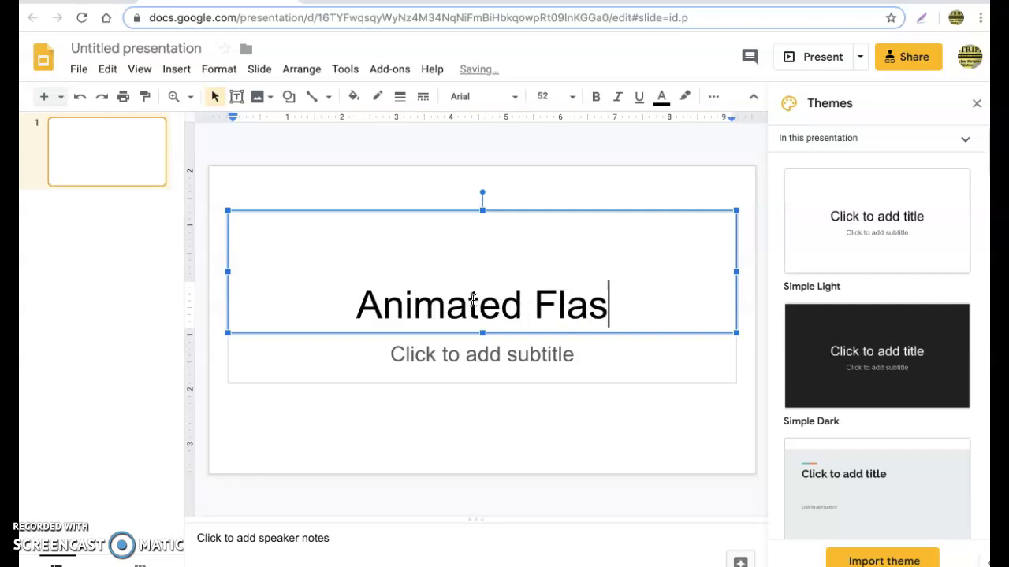
key(BackSpace)
key(BackSpace)
key(BackSpace)
key(BackSpace)
text(sh Card 232)
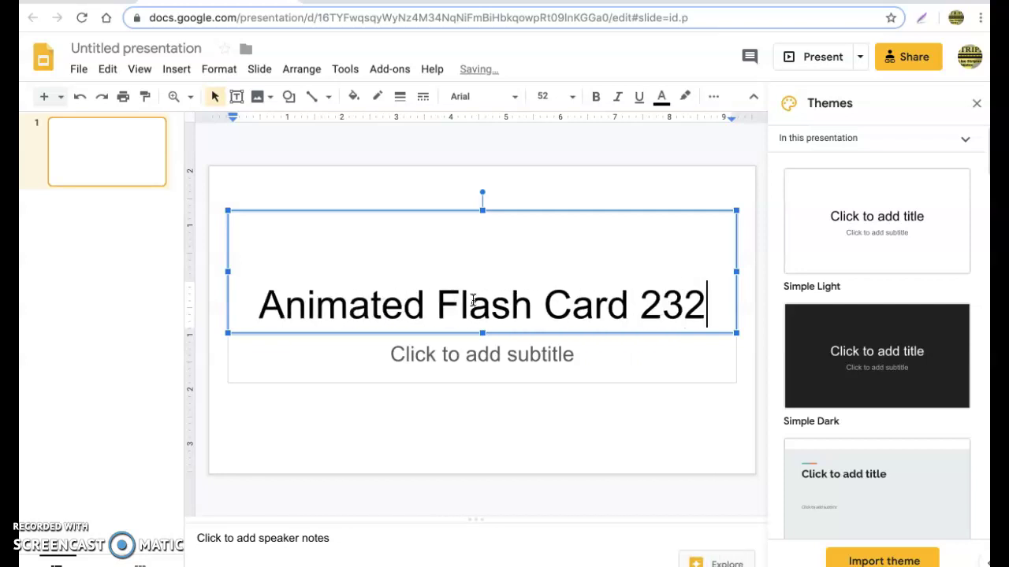
click(508, 368)
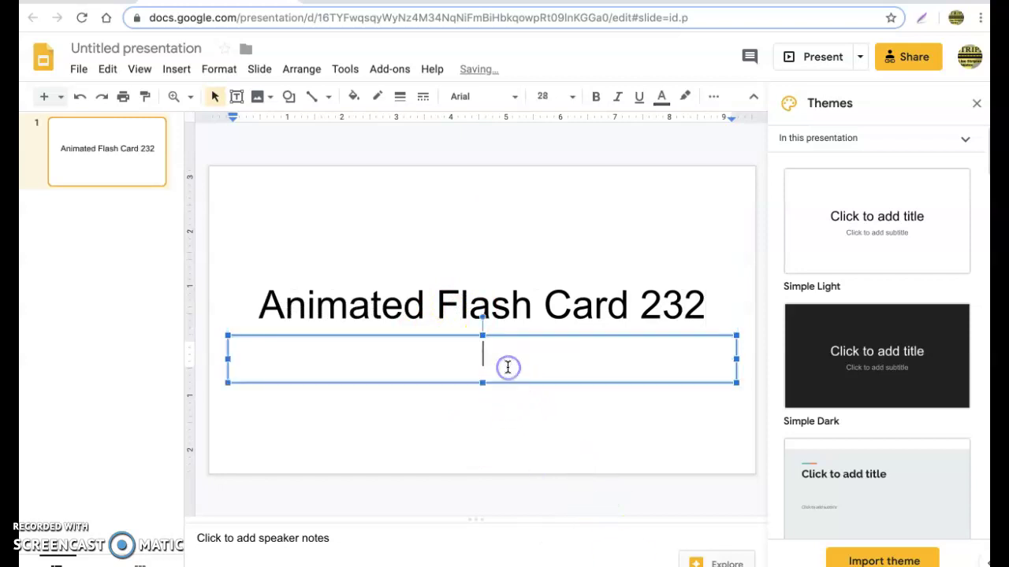
text(EDCL)
text( 232)
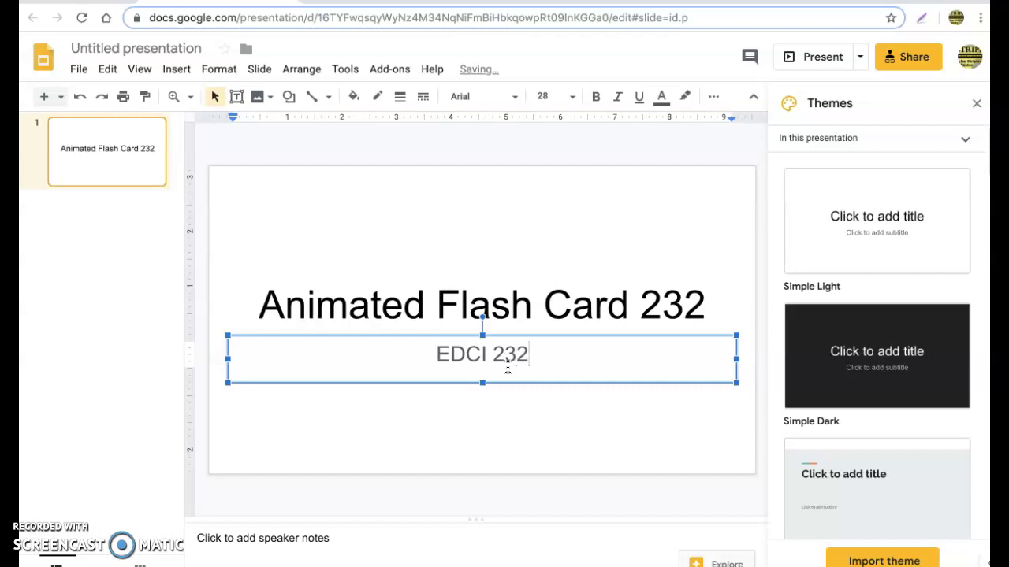
click(199, 165)
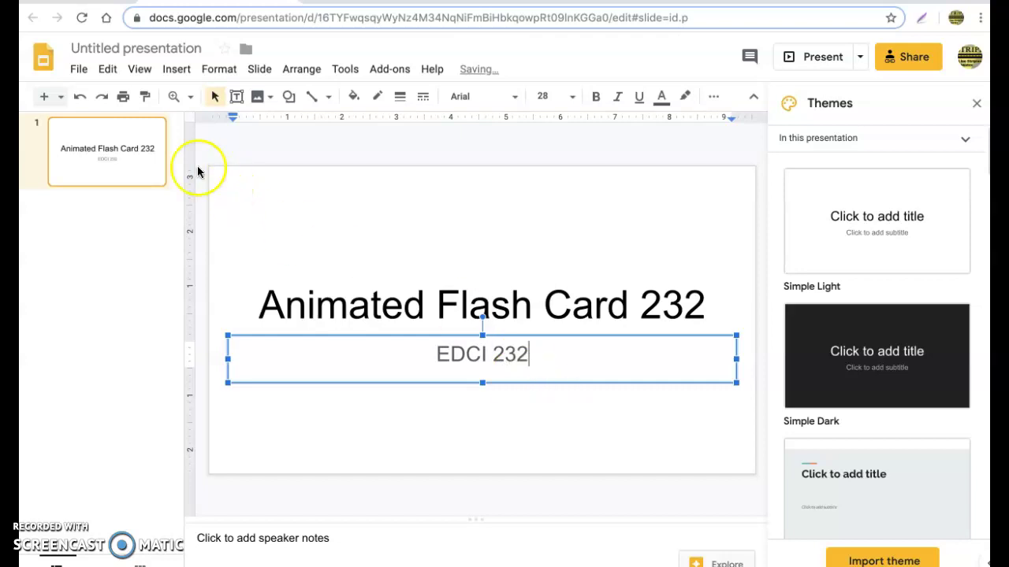
- Add a new slide titled 'What is the capital of Ohio?'
click(976, 104)
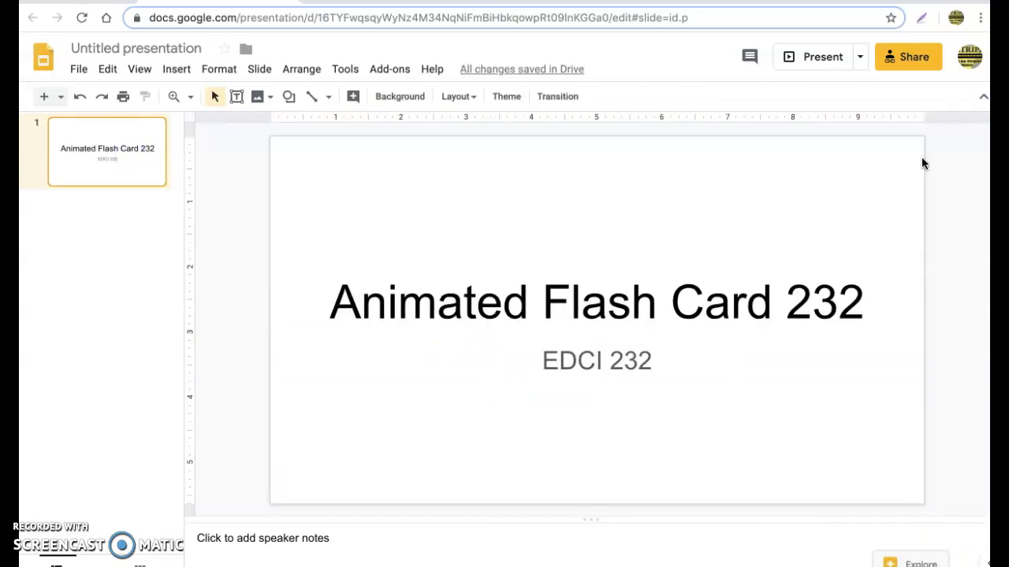
click(42, 101)
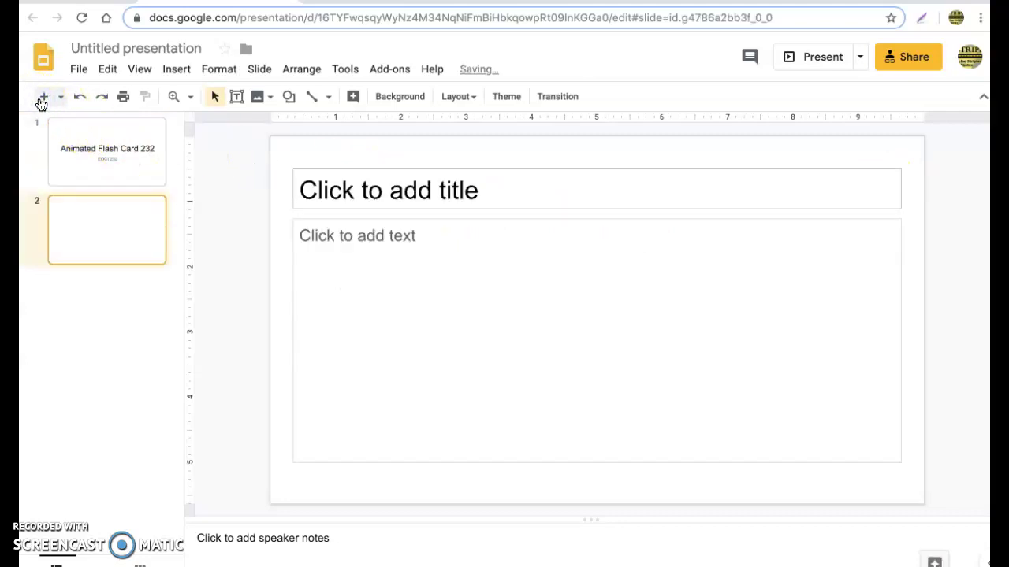
click(322, 186)
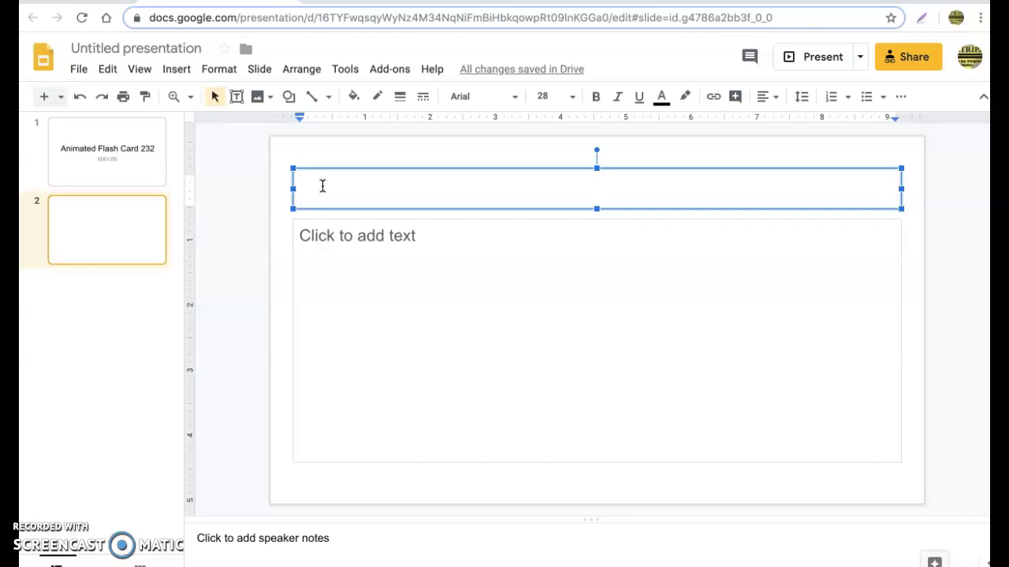
text(What is the capital )
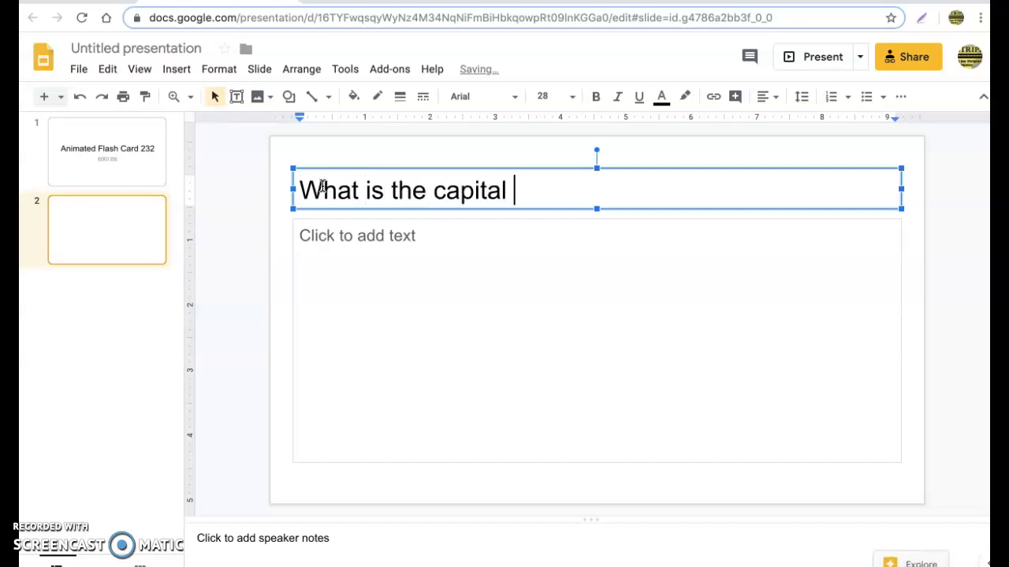
text(of Ohio?)
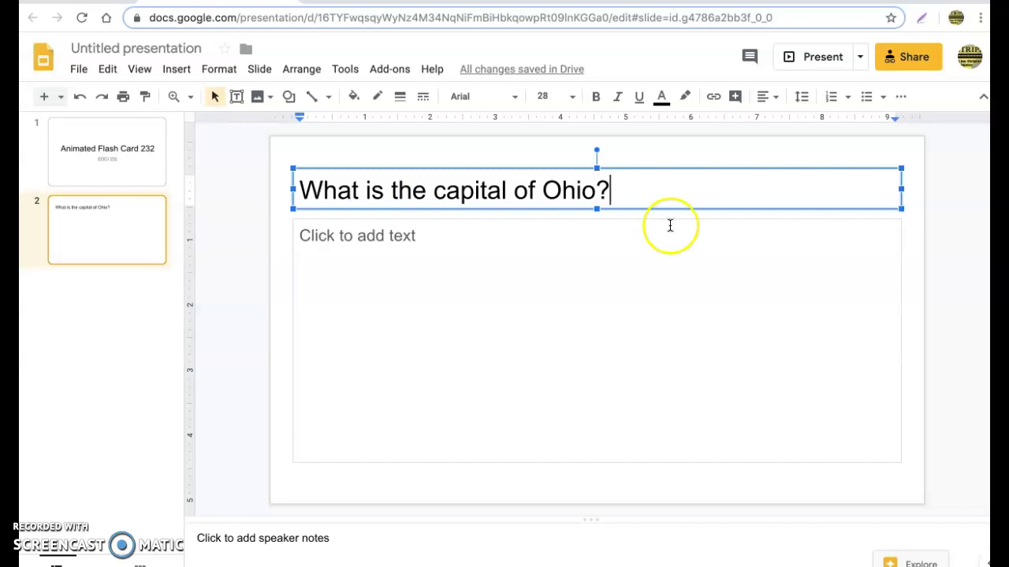
- Enter 'Columbus' as the new slide's body text
click(506, 233)
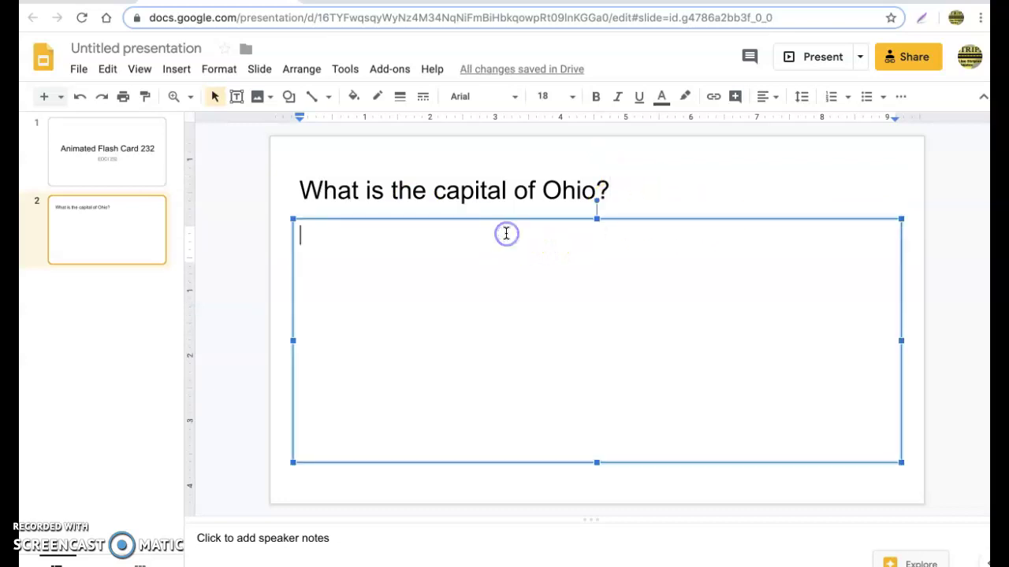
text(Colu)
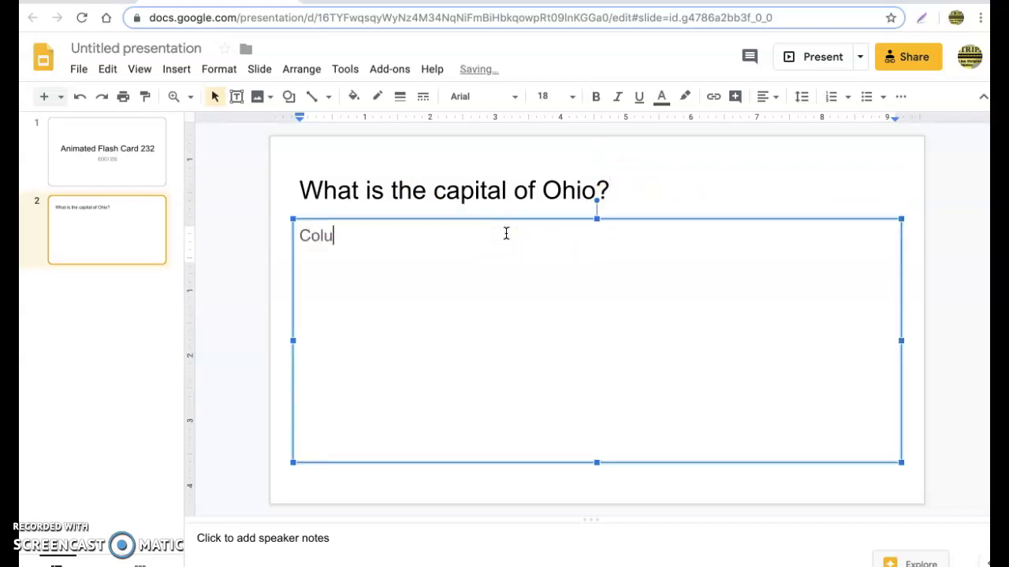
text(mbus)
click(528, 260)
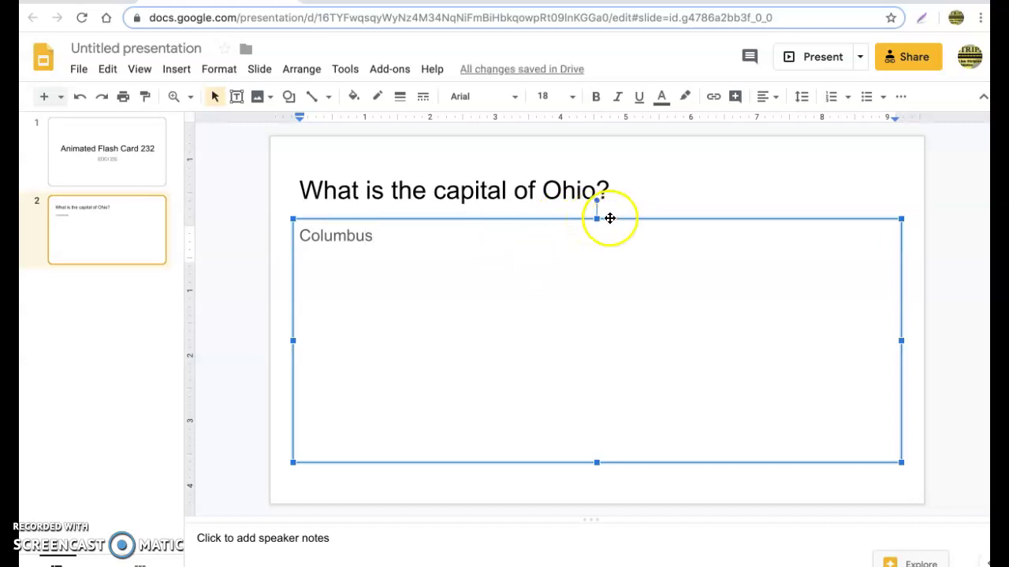
- Shrink the answer box so Columbus sits lower, then select the question text
click(597, 223)
drag(597, 223, 596, 361)
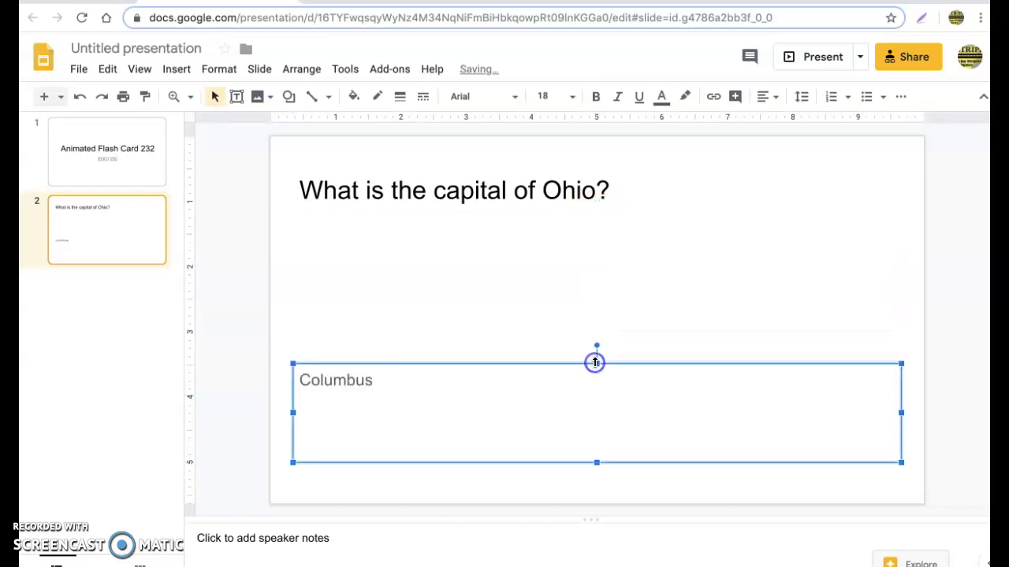
click(538, 185)
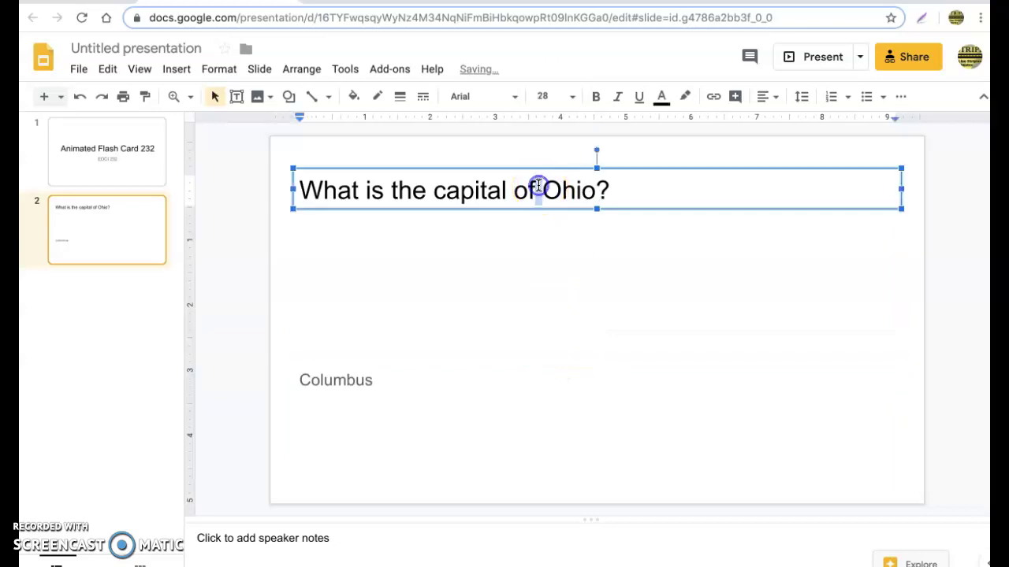
key(ctrl+a)
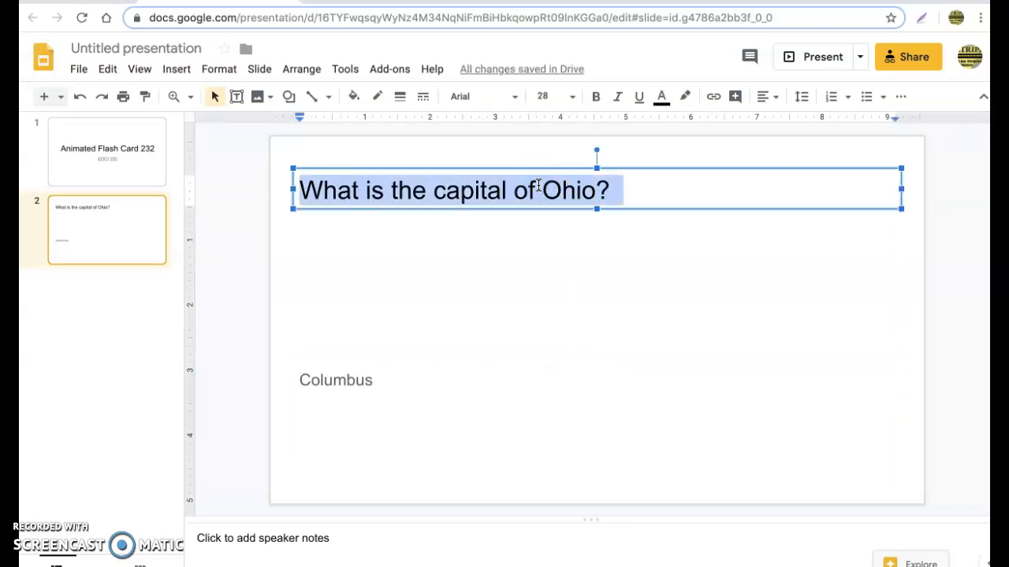
- Set the question in Oswald at 48 pt, after trying 72 and 60 pt
click(475, 96)
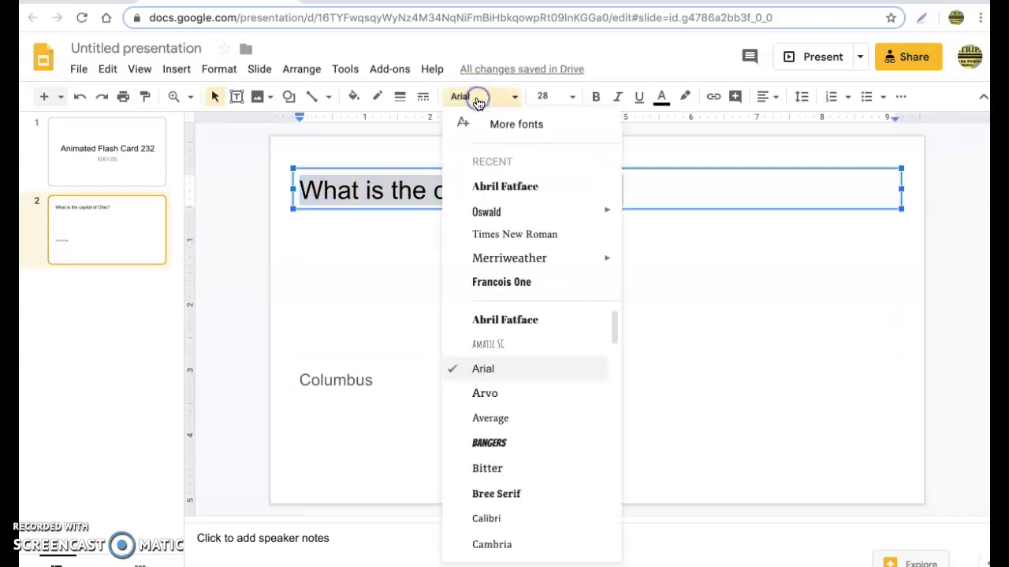
click(505, 211)
click(551, 96)
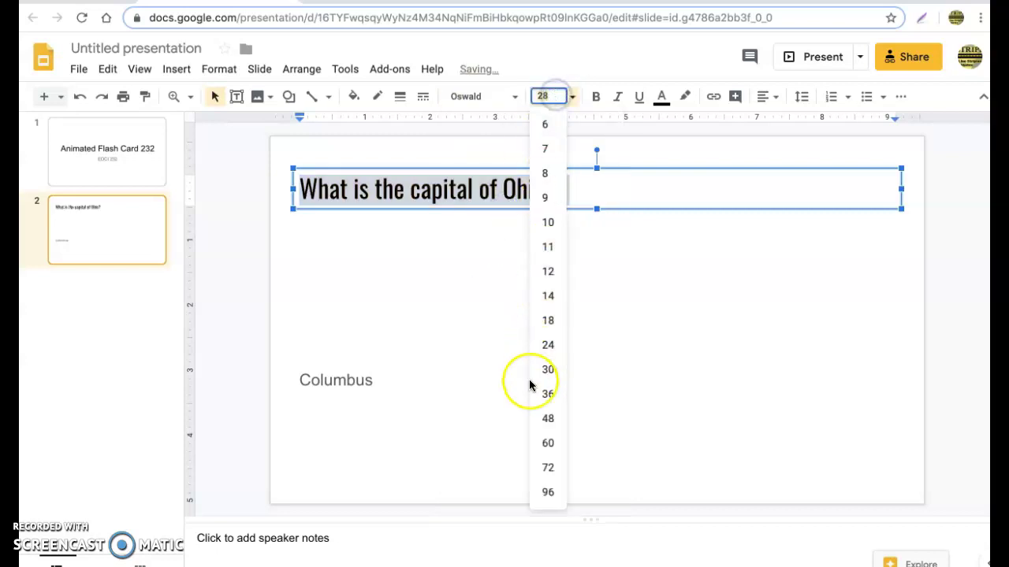
click(544, 418)
click(570, 98)
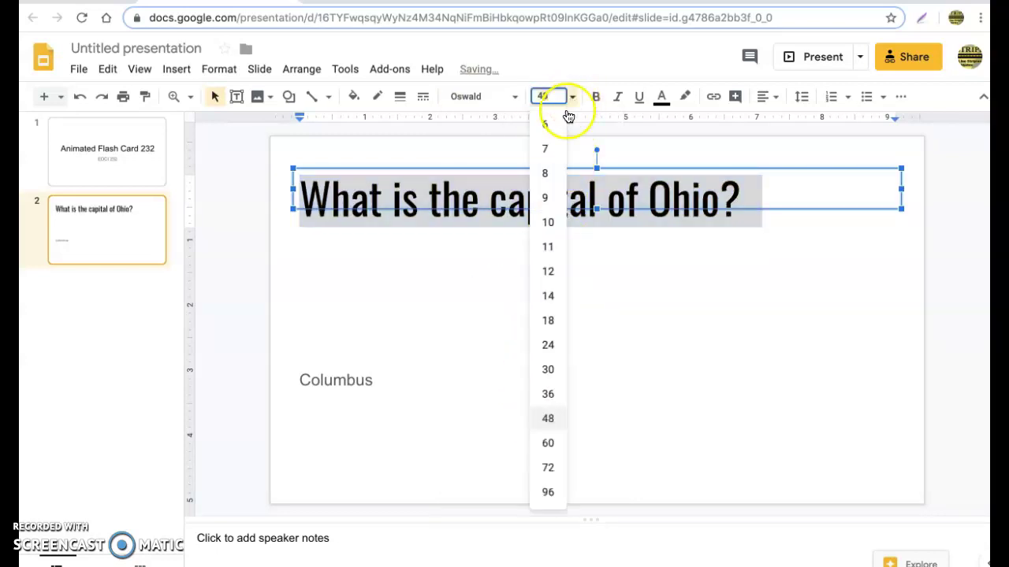
click(549, 471)
click(559, 98)
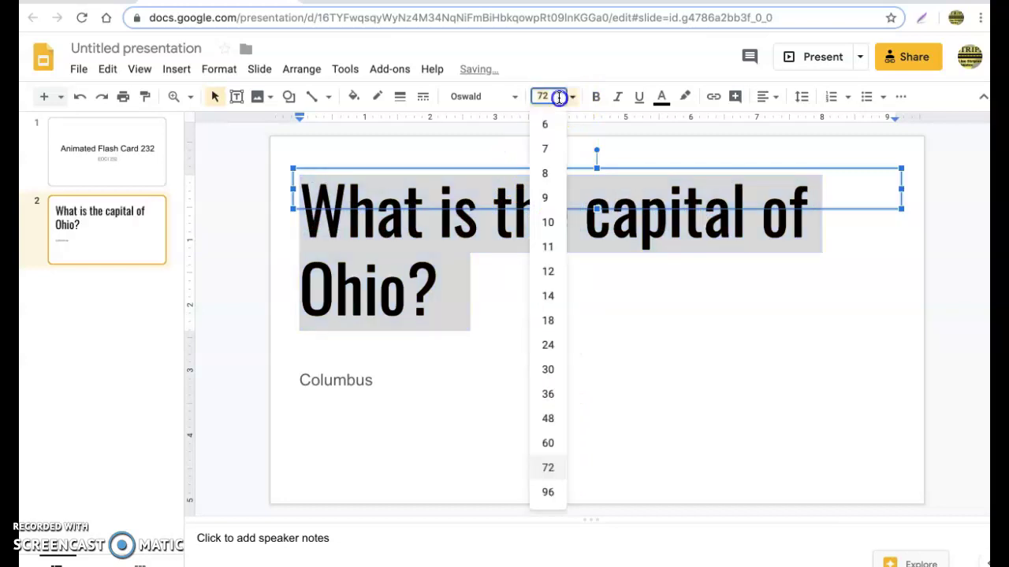
click(558, 444)
click(560, 98)
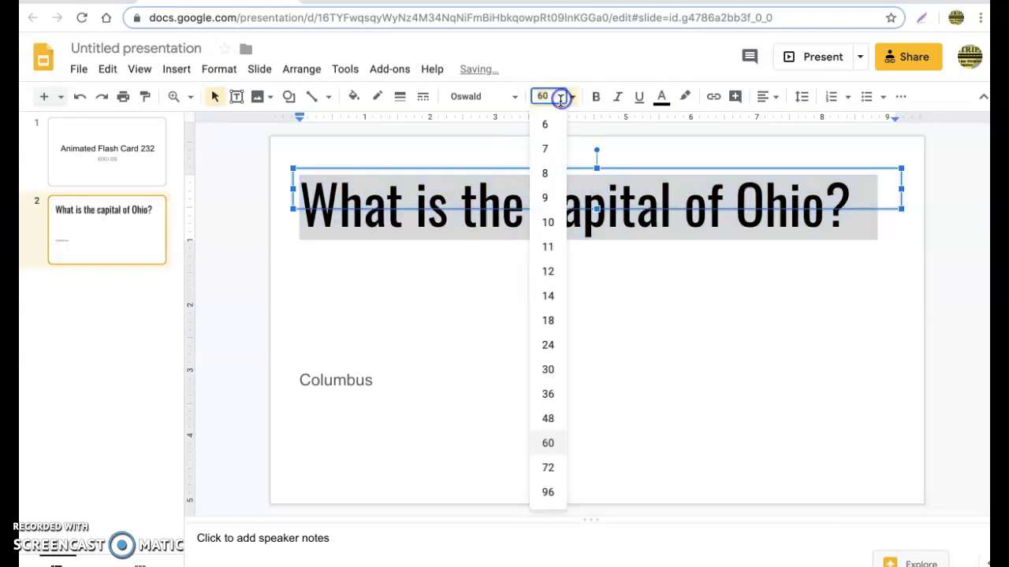
click(547, 418)
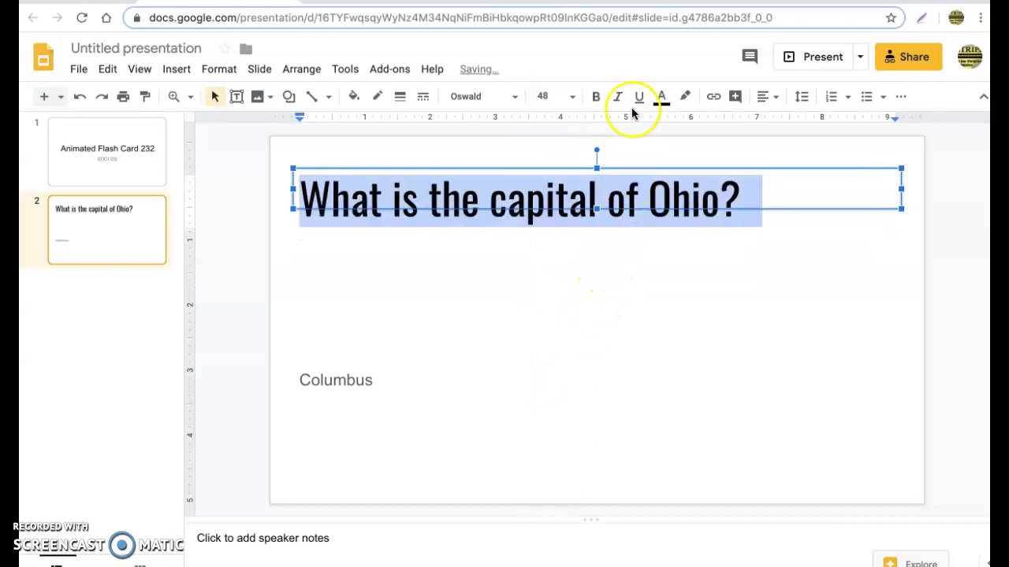
- Make the question text dark red
click(661, 97)
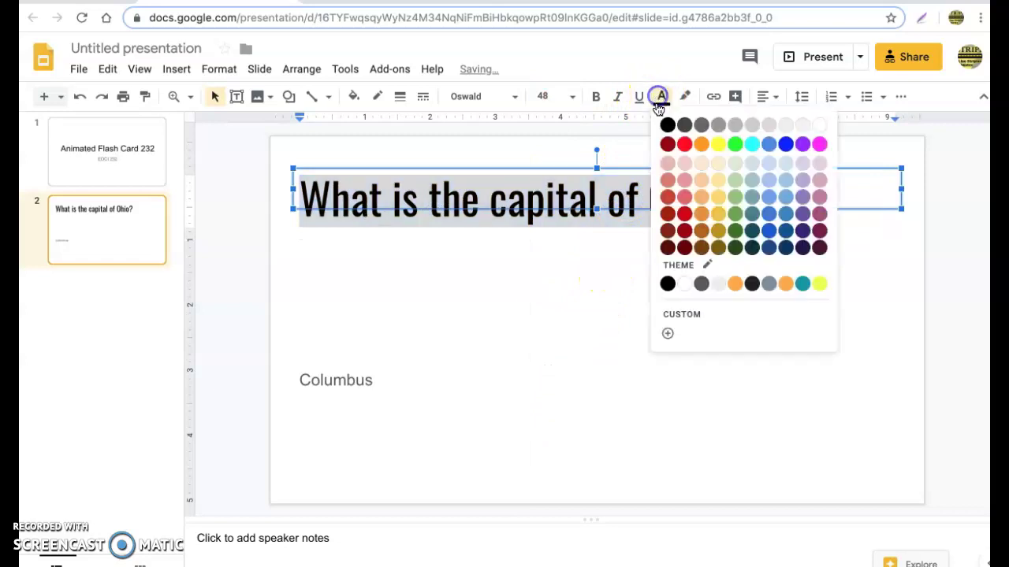
click(666, 146)
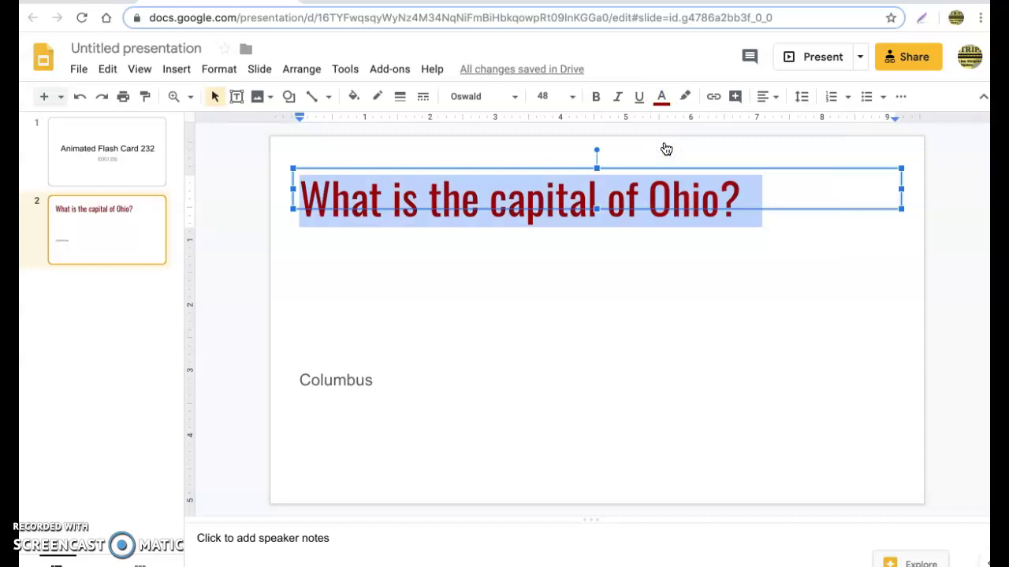
click(369, 385)
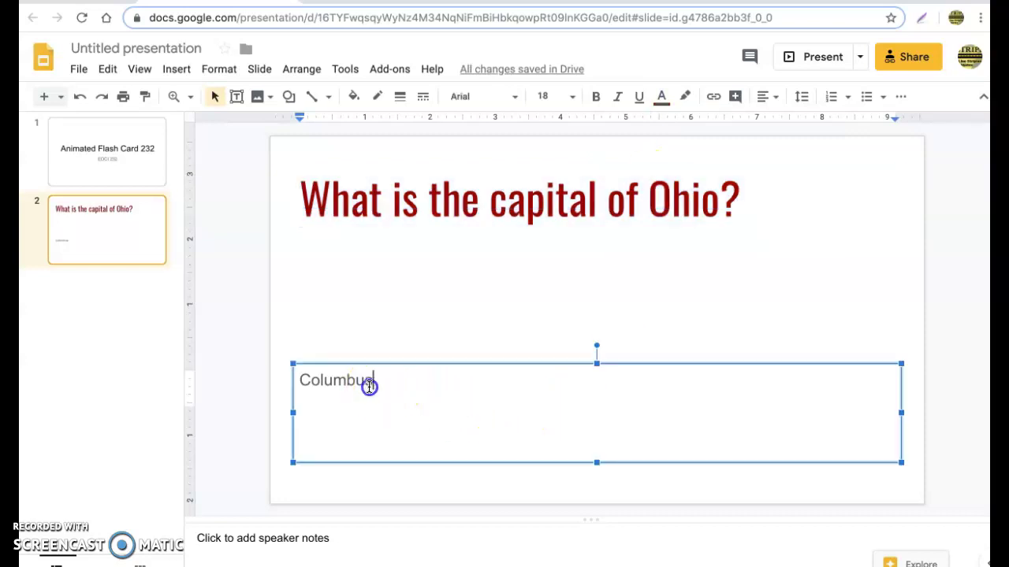
- Set the answer Columbus in Abril Fatface at size 36
double_click(369, 386)
click(485, 98)
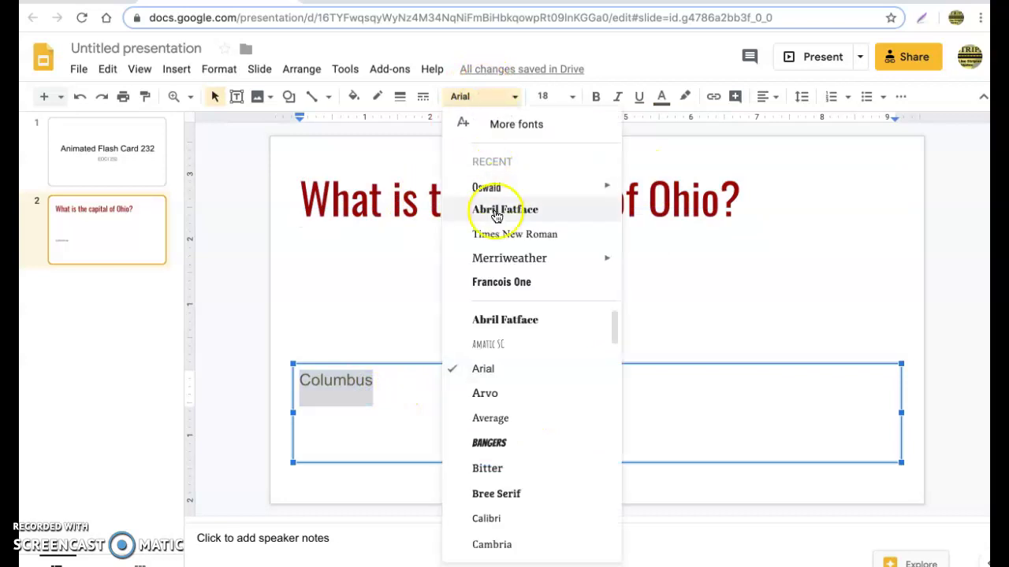
click(502, 320)
click(554, 96)
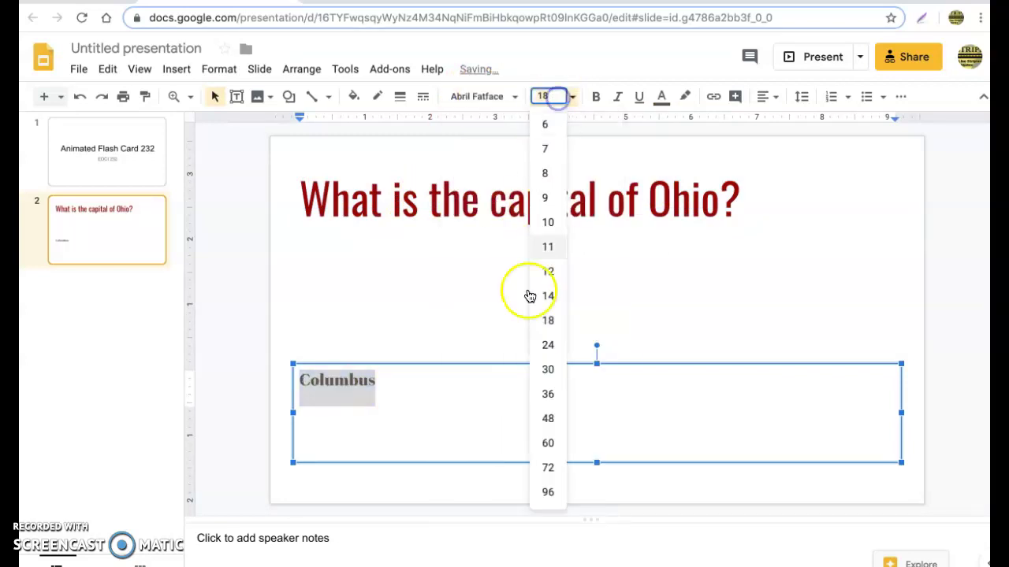
click(538, 394)
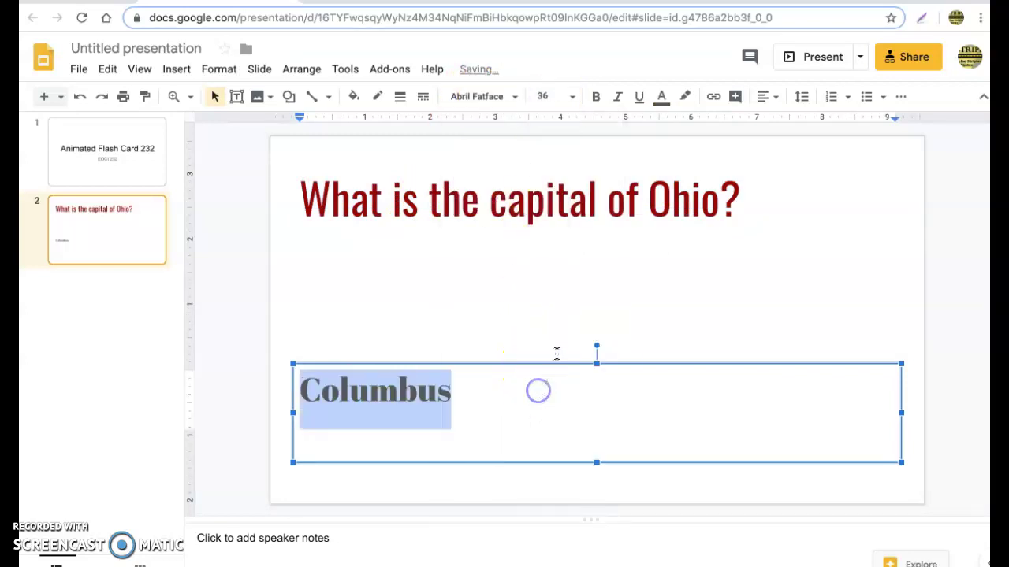
- Change Columbus's text colour to dark navy
click(662, 97)
click(717, 164)
click(699, 243)
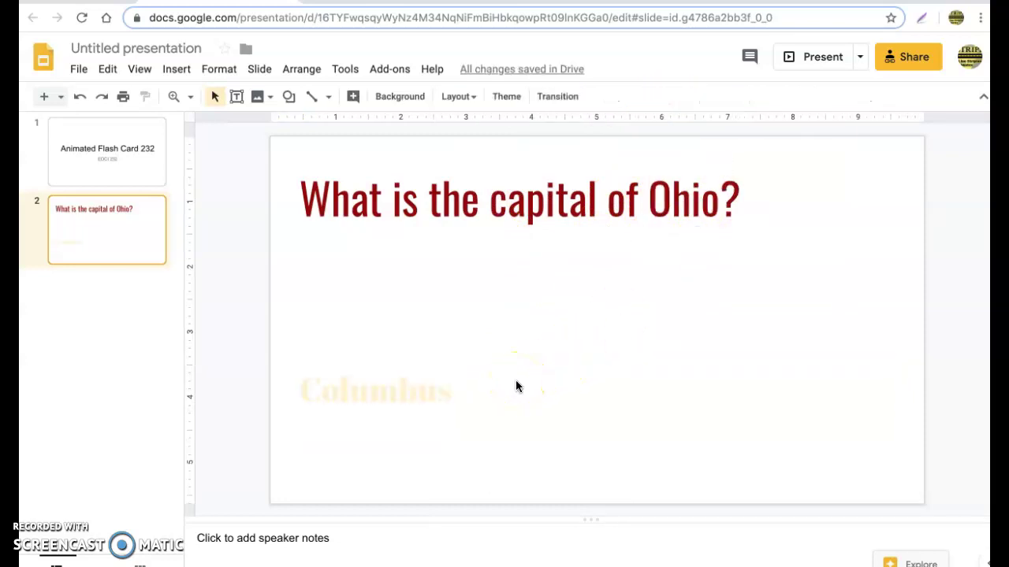
double_click(449, 384)
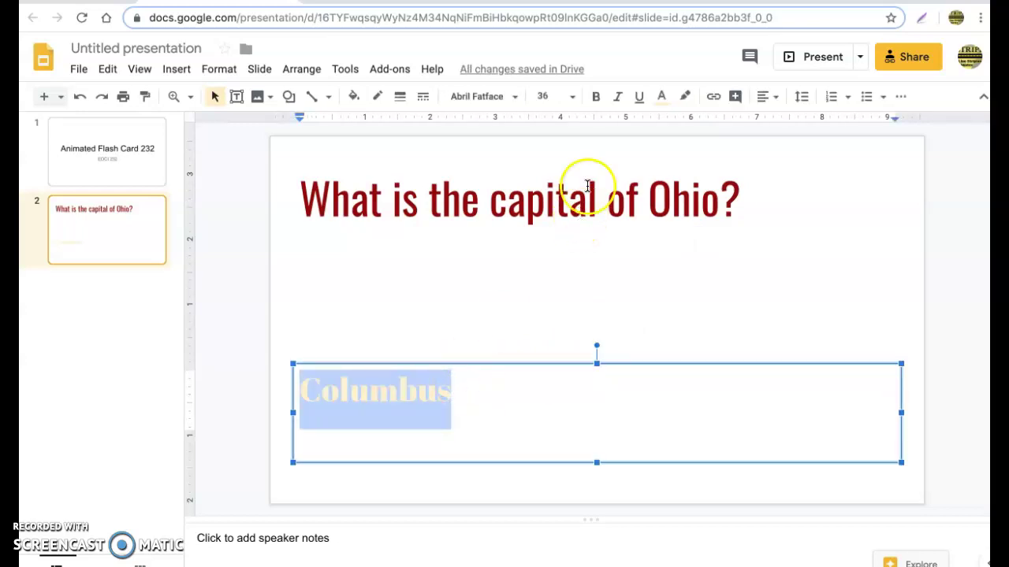
click(661, 96)
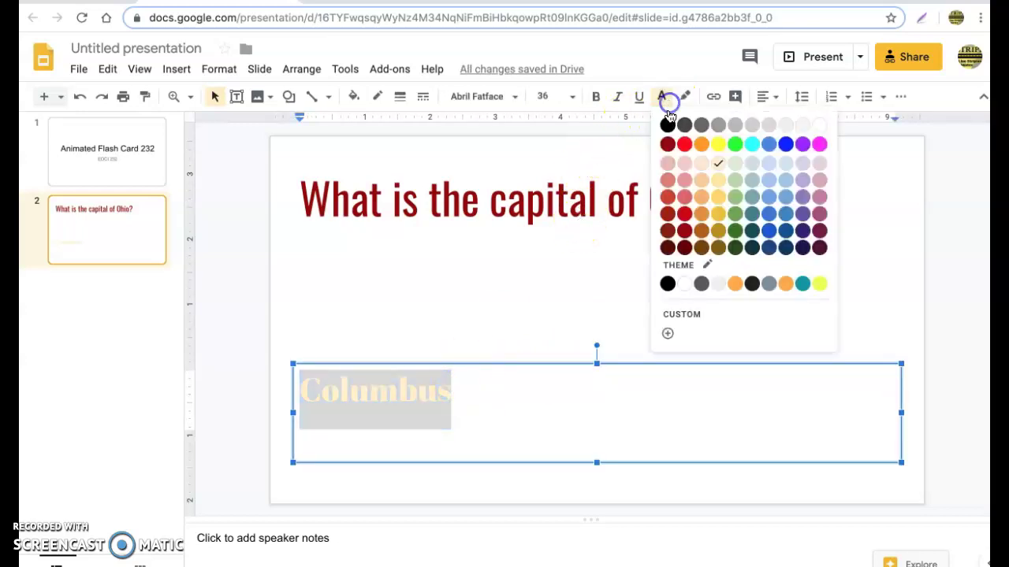
click(802, 248)
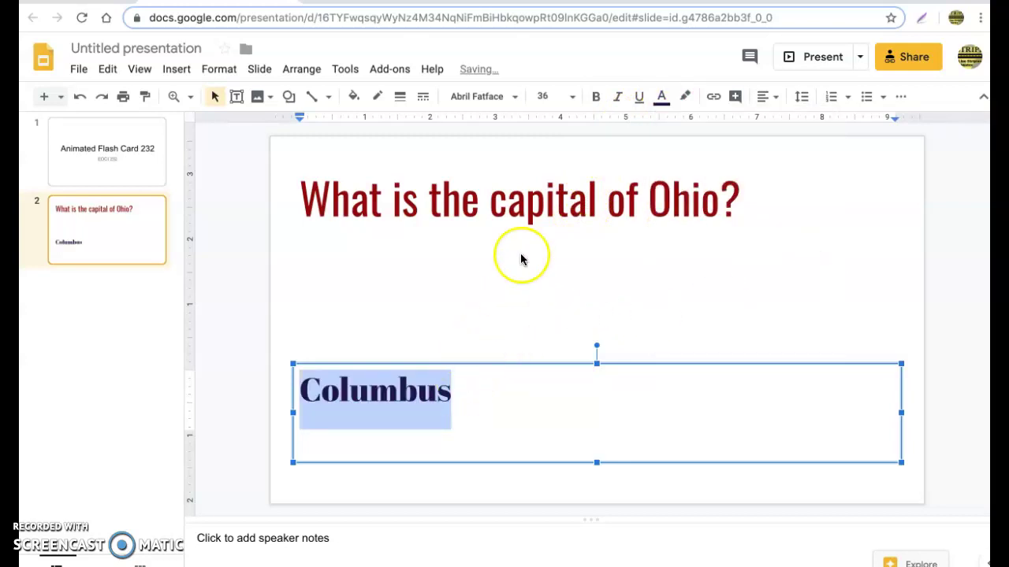
click(503, 280)
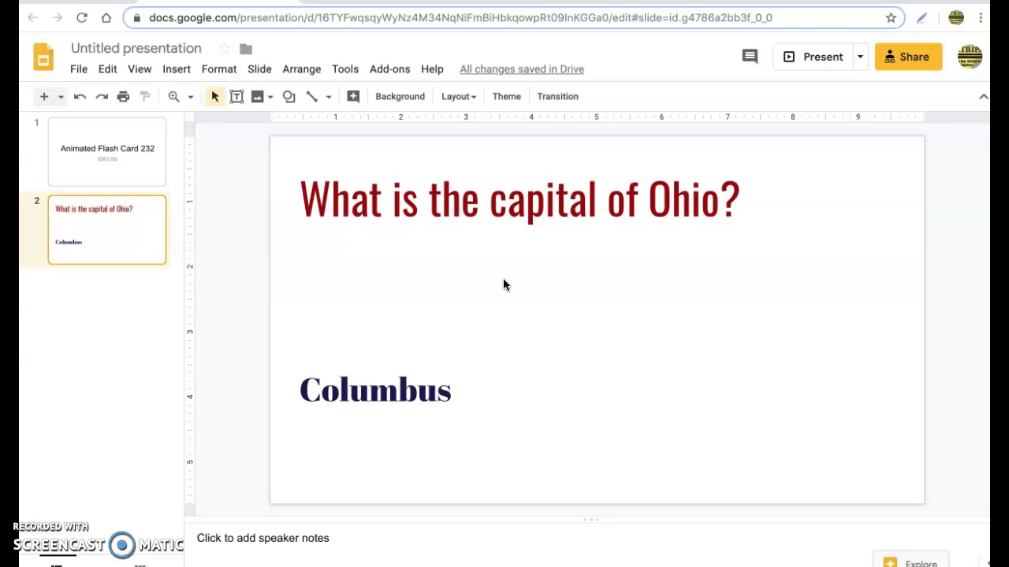
- Draw a horizontal line across the slide just below the question
click(177, 71)
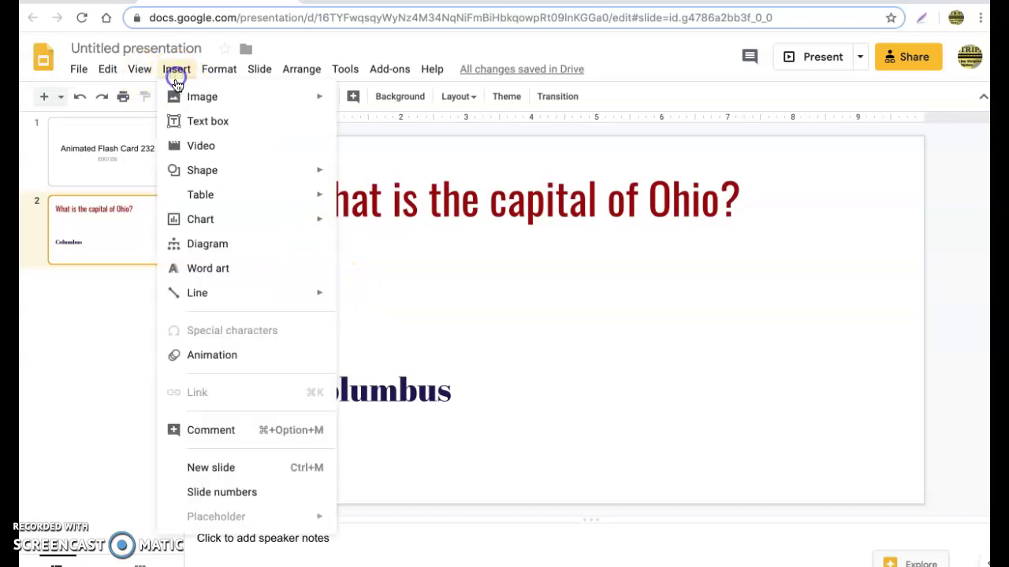
mouse_move(187, 290)
click(349, 295)
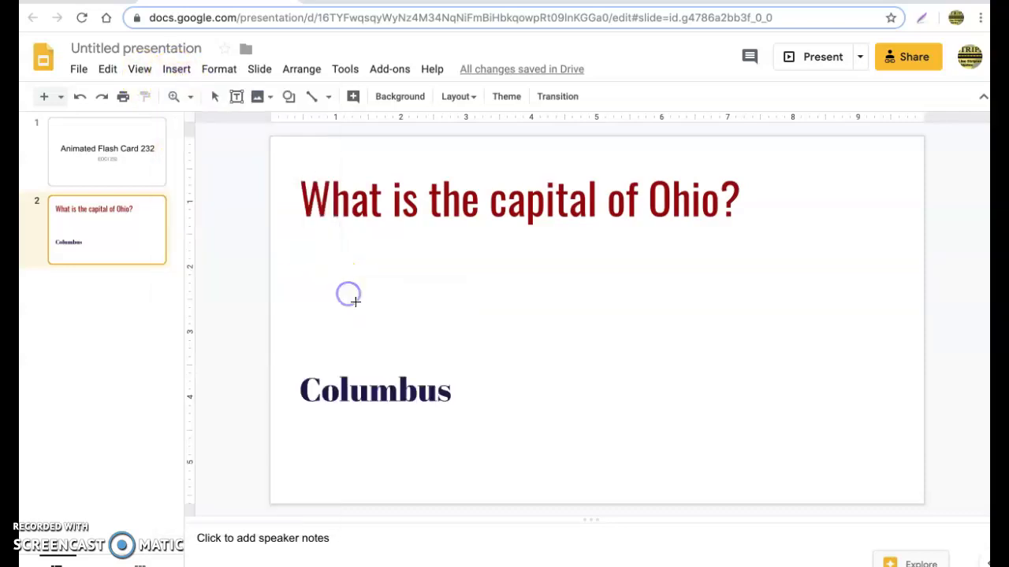
click(295, 290)
drag(295, 290, 750, 290)
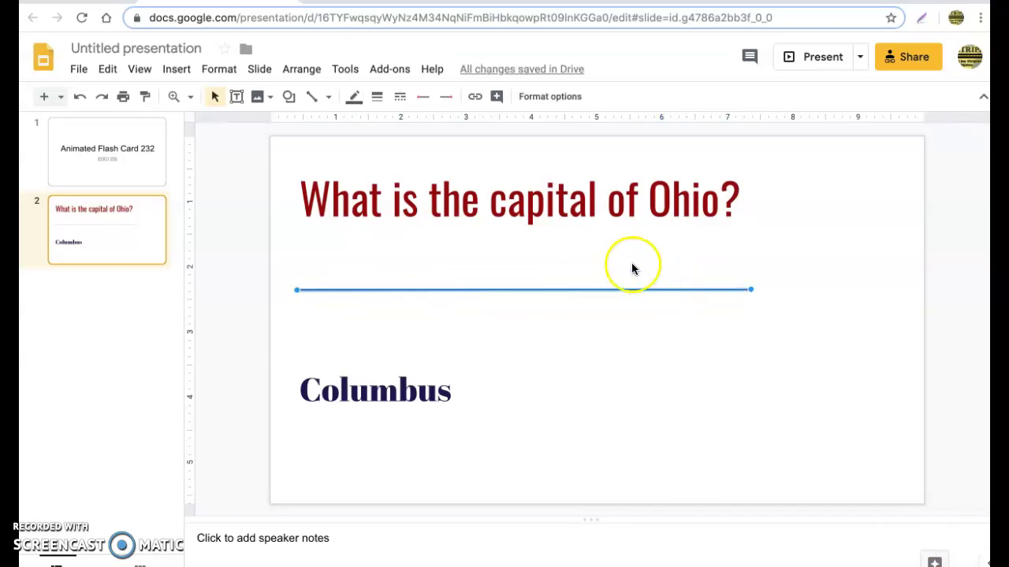
- Make the divider line red with a 3px weight
click(360, 103)
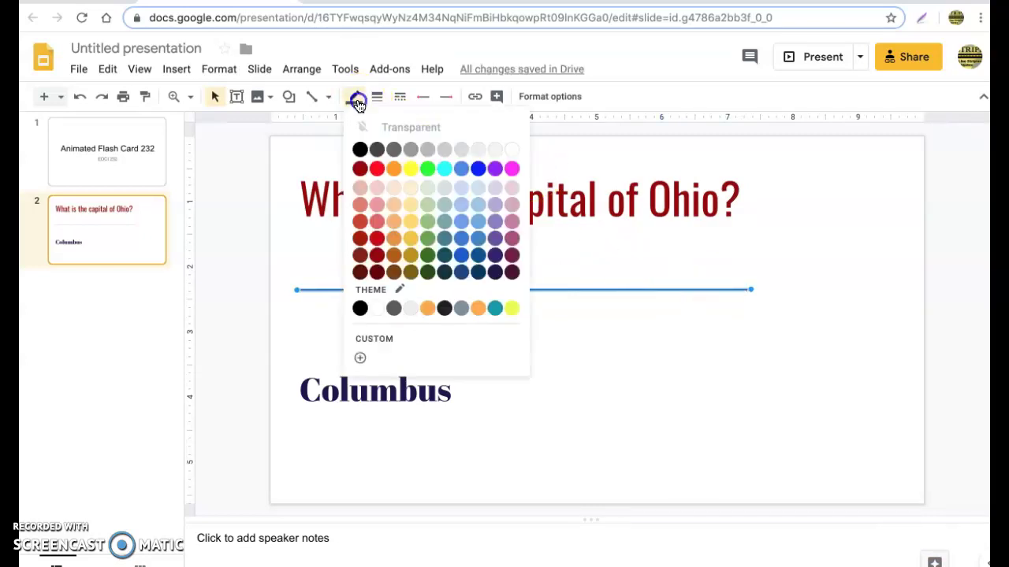
click(380, 172)
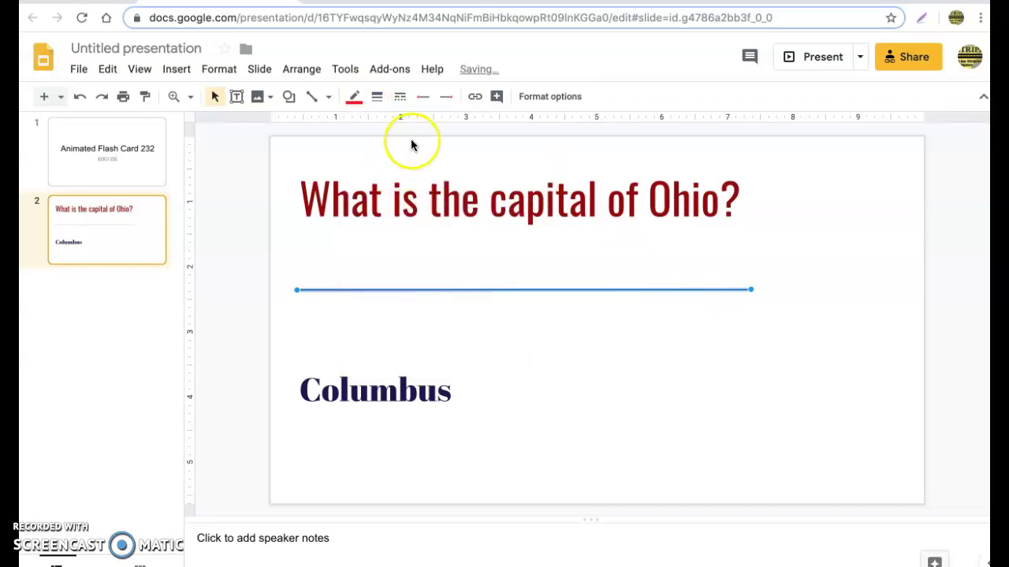
click(378, 98)
click(402, 175)
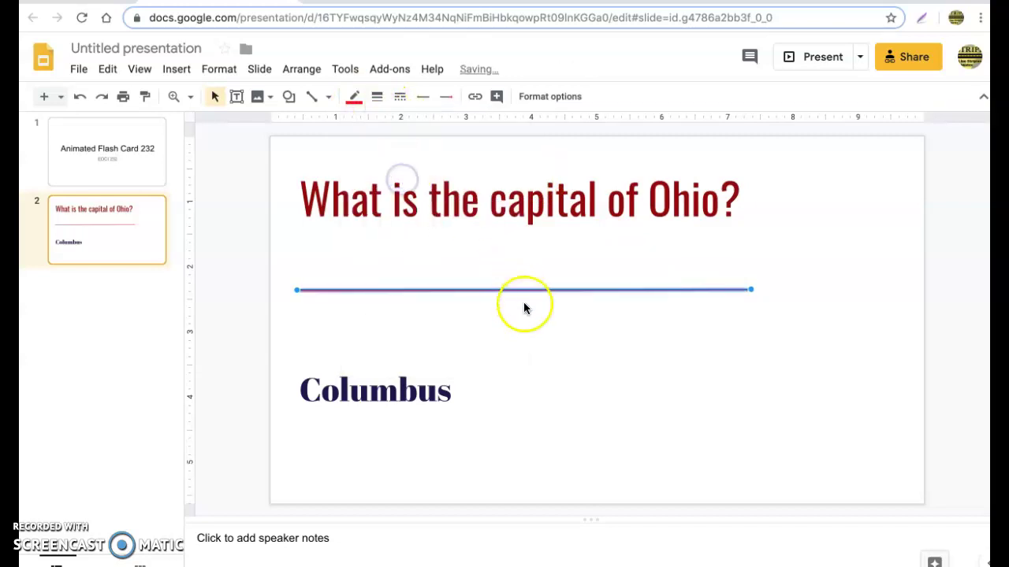
click(526, 307)
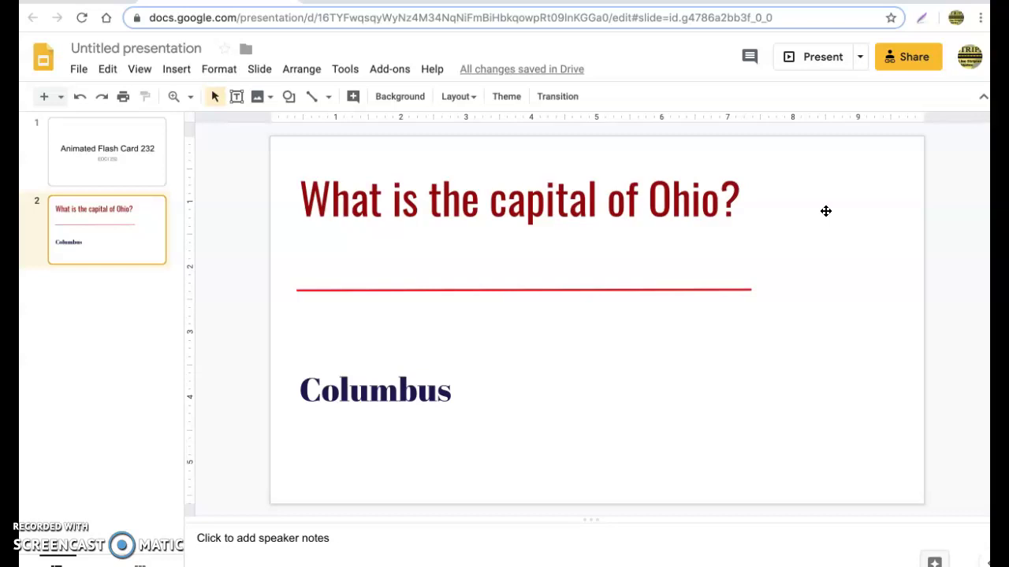
click(825, 208)
click(831, 226)
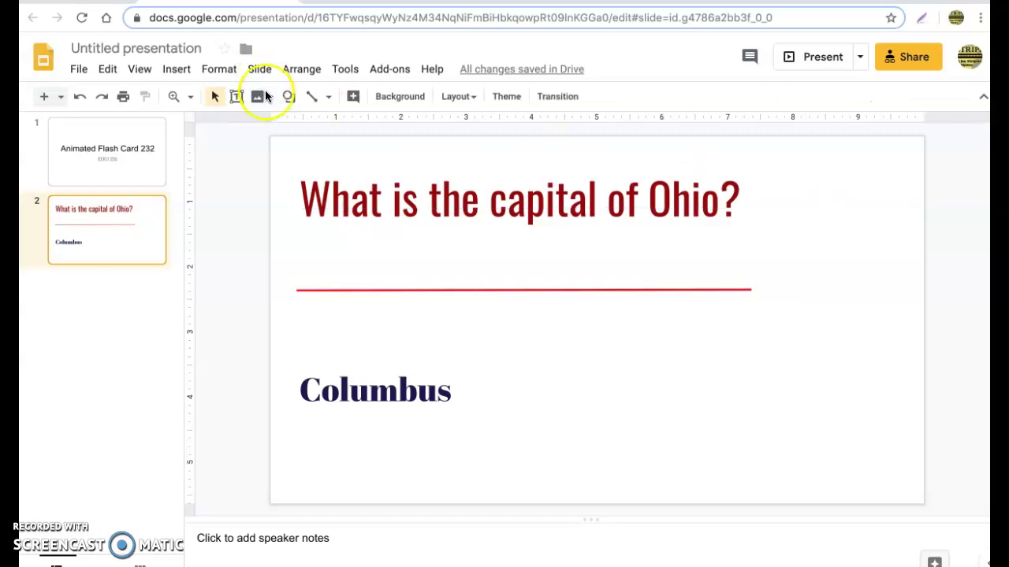
click(177, 68)
mouse_move(192, 94)
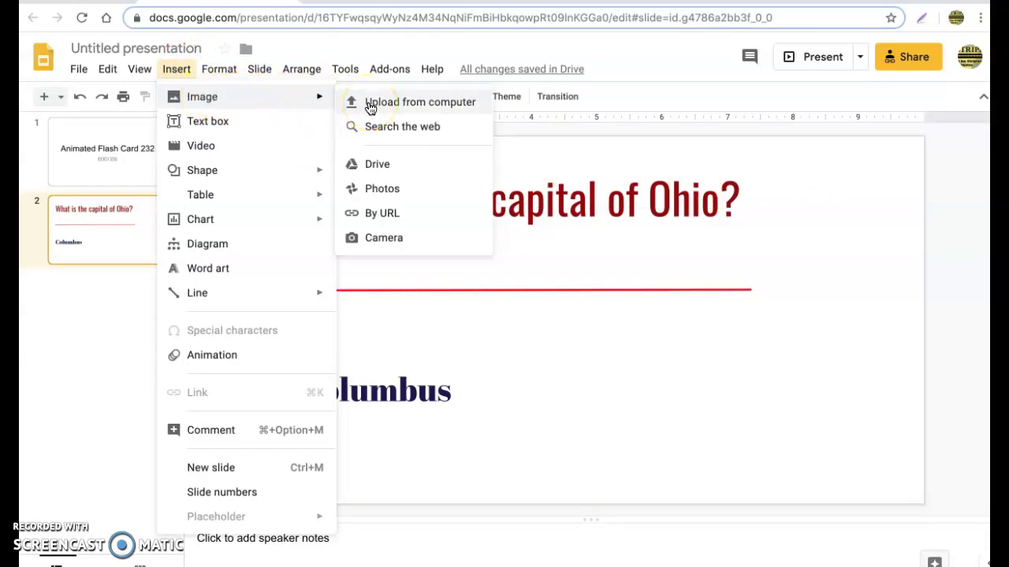
click(370, 127)
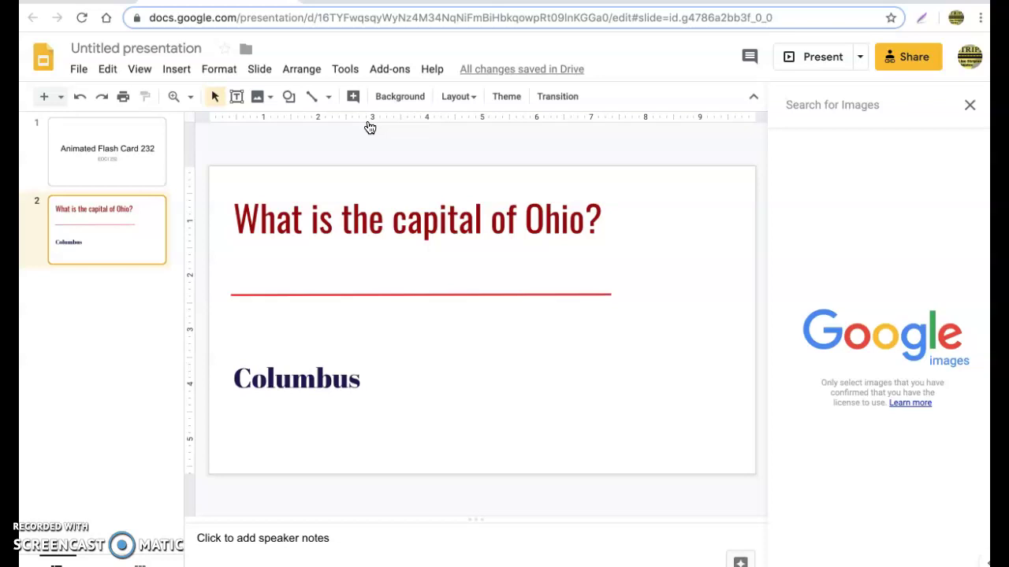
text(star)
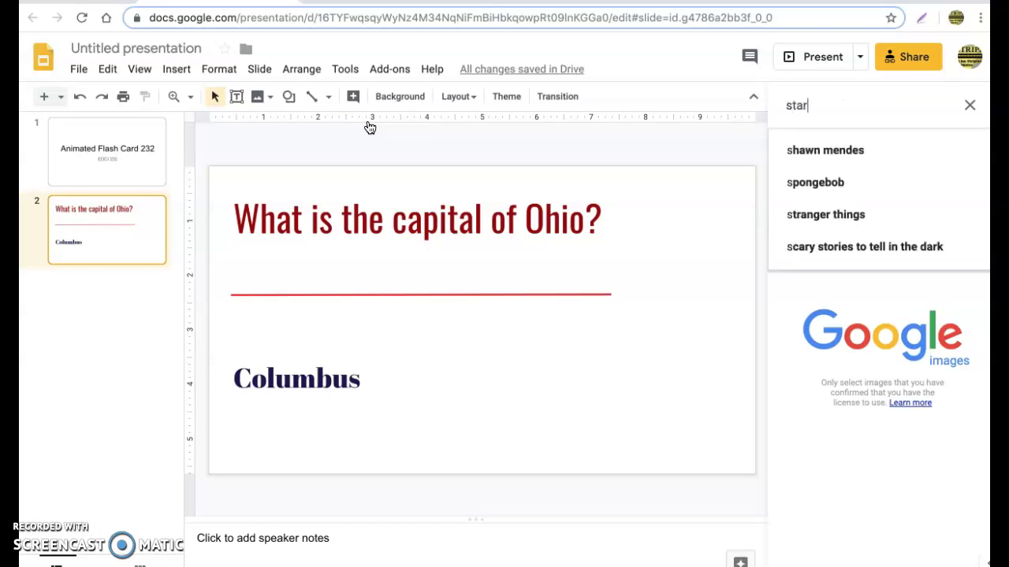
key(Return)
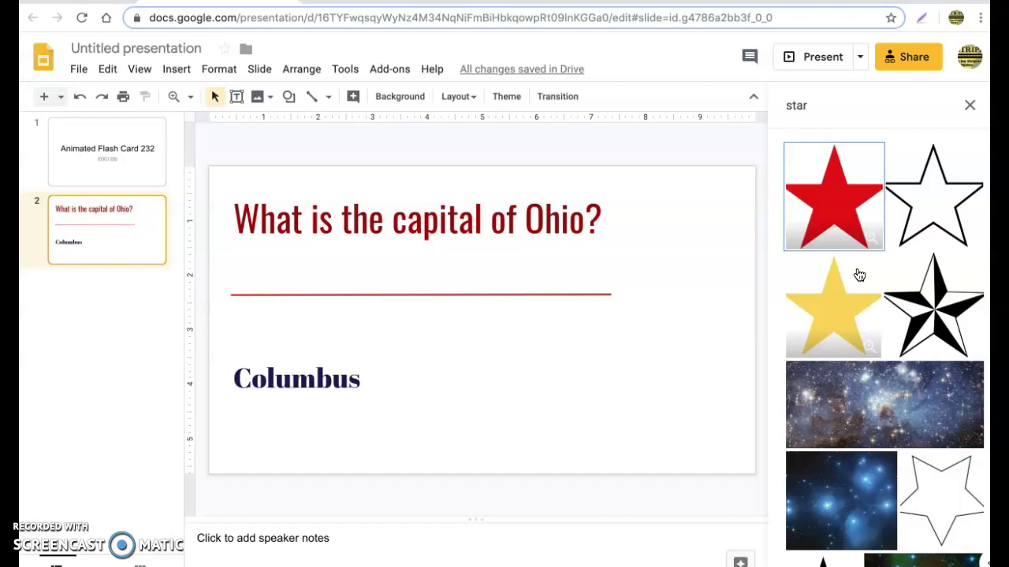
scroll(896, 317, down, 10)
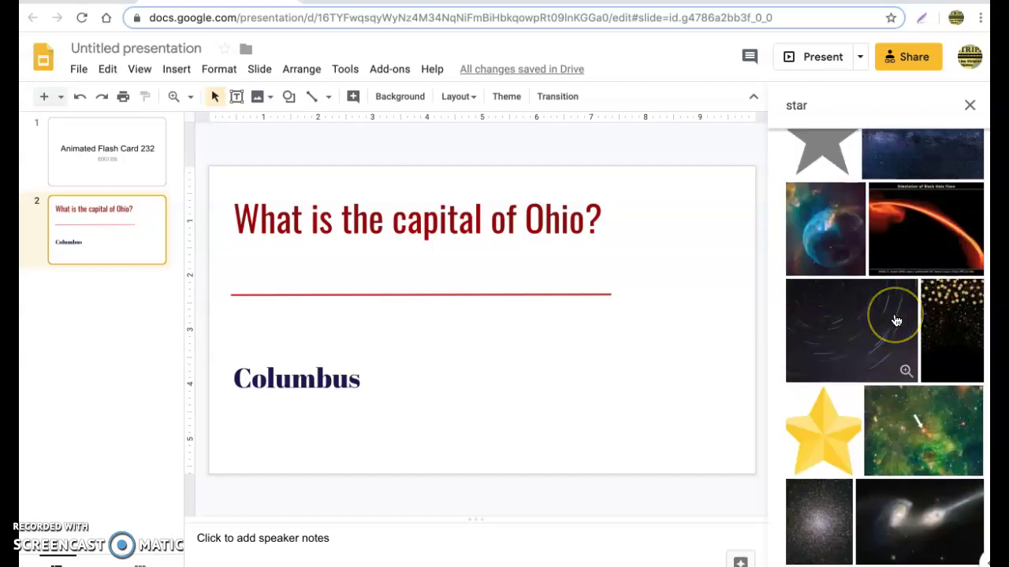
scroll(896, 320, down, 8)
scroll(896, 320, down, 12)
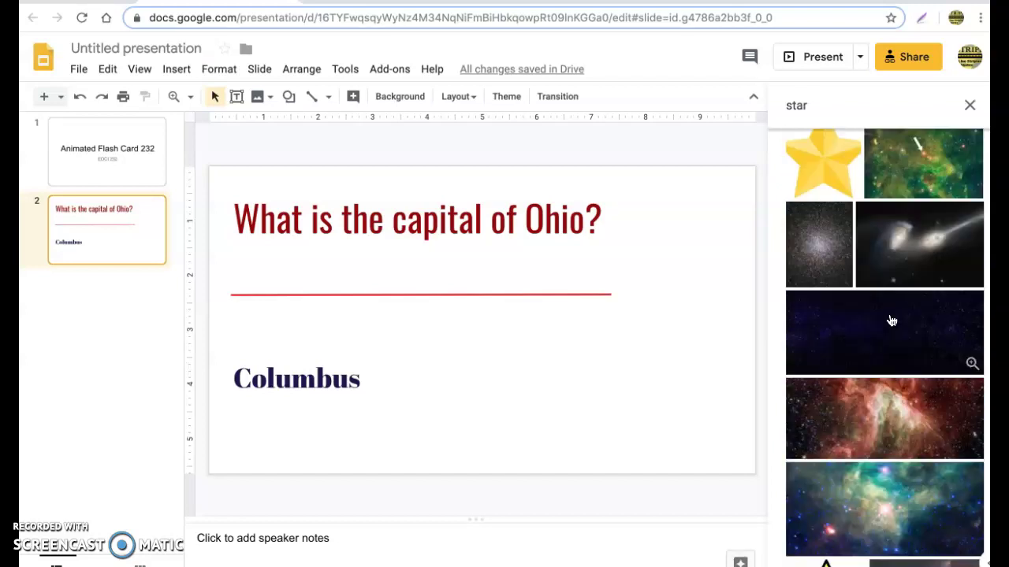
click(968, 118)
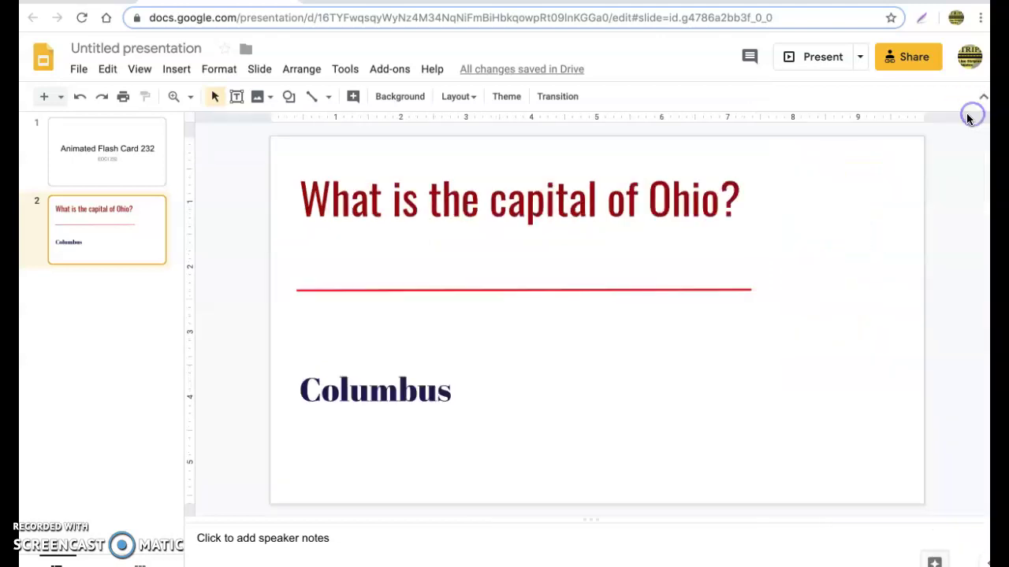
- Search Google Images for 'happy star' in a new browser tab
key(ctrl+t)
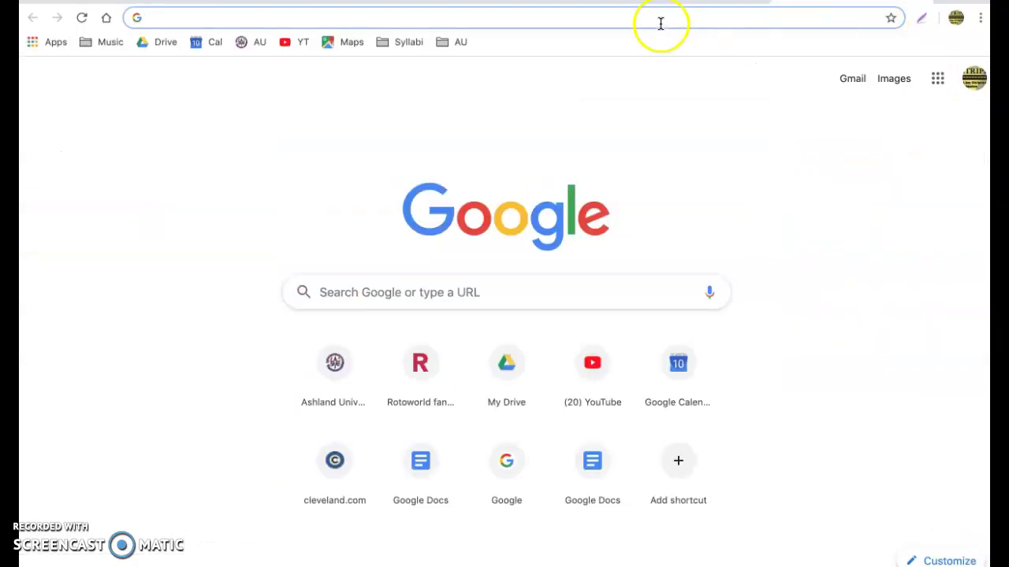
click(897, 81)
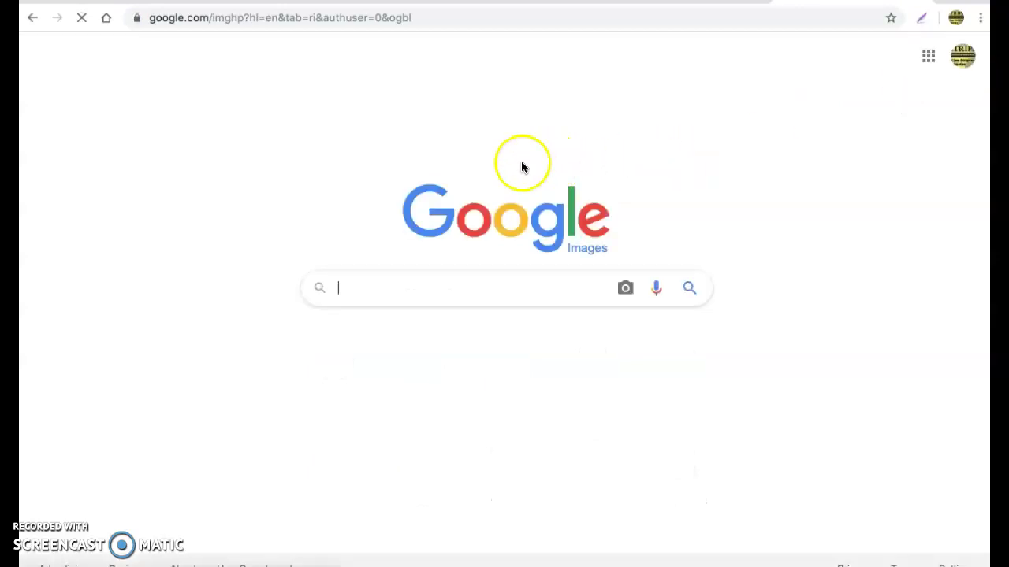
text(star)
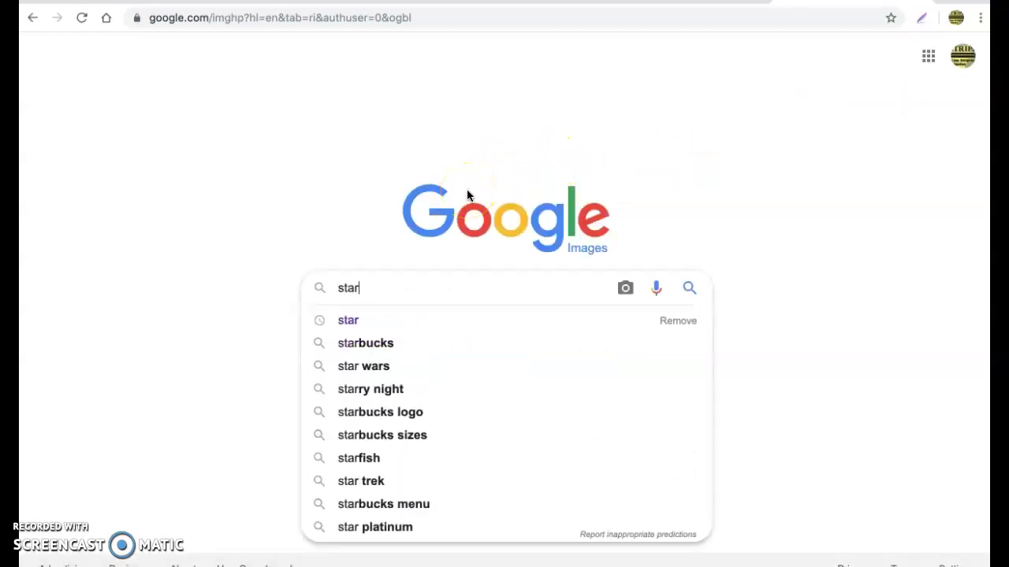
key(Return)
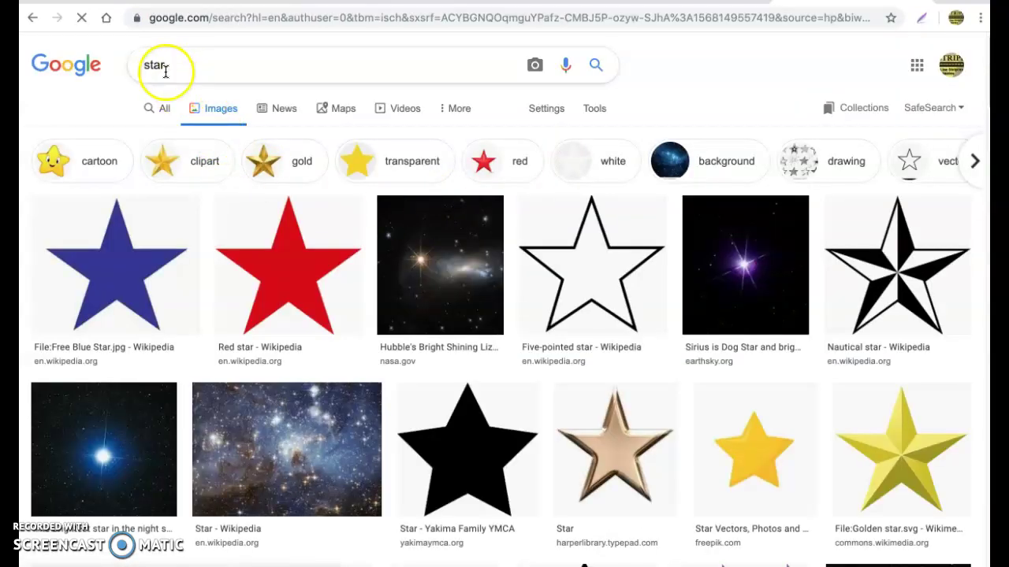
click(150, 68)
text(happy)
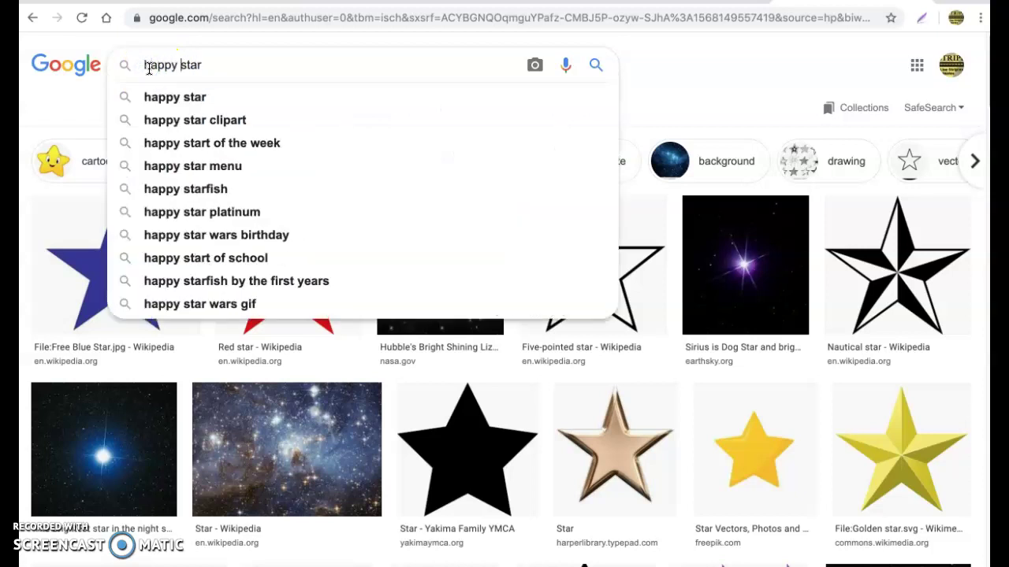
key(Return)
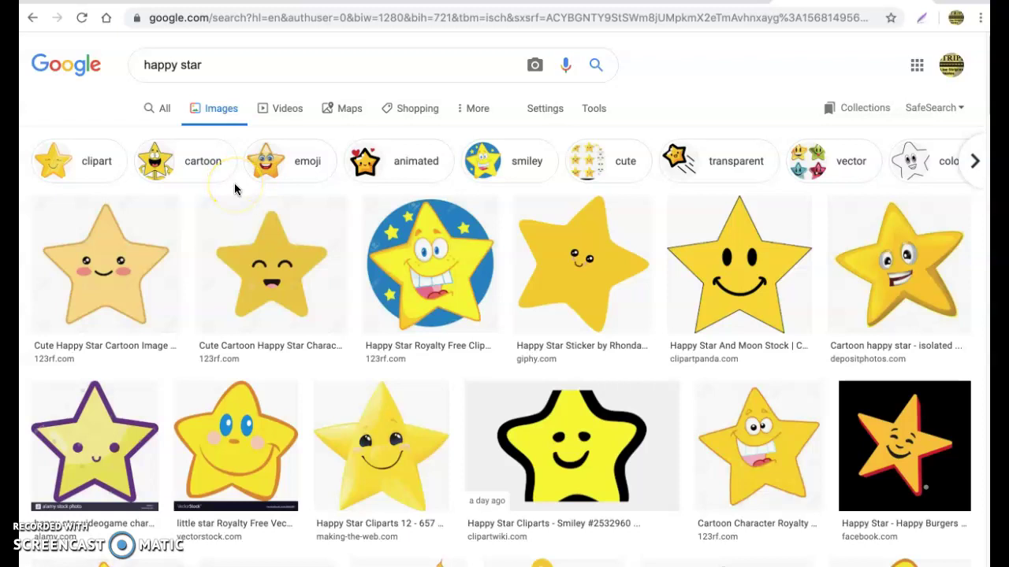
- Copy the image address of the blue-circle cartoon star and return to the presentation
click(423, 264)
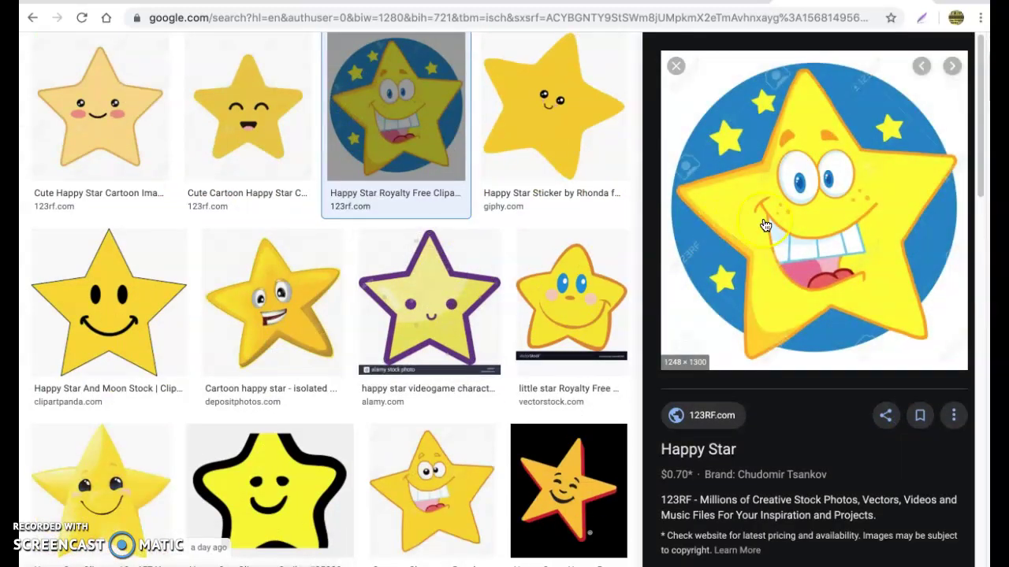
right_click(770, 224)
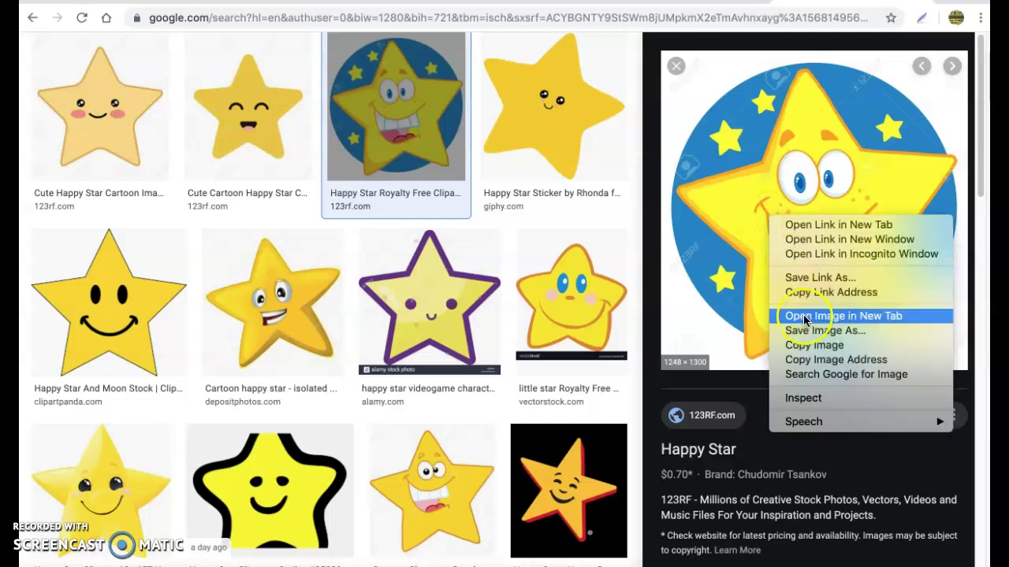
click(816, 361)
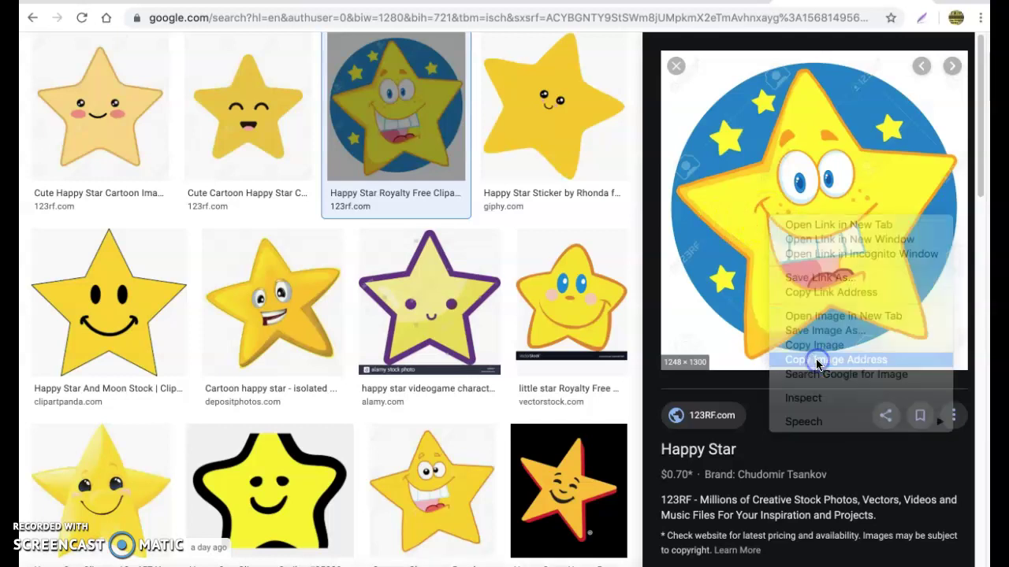
click(251, 6)
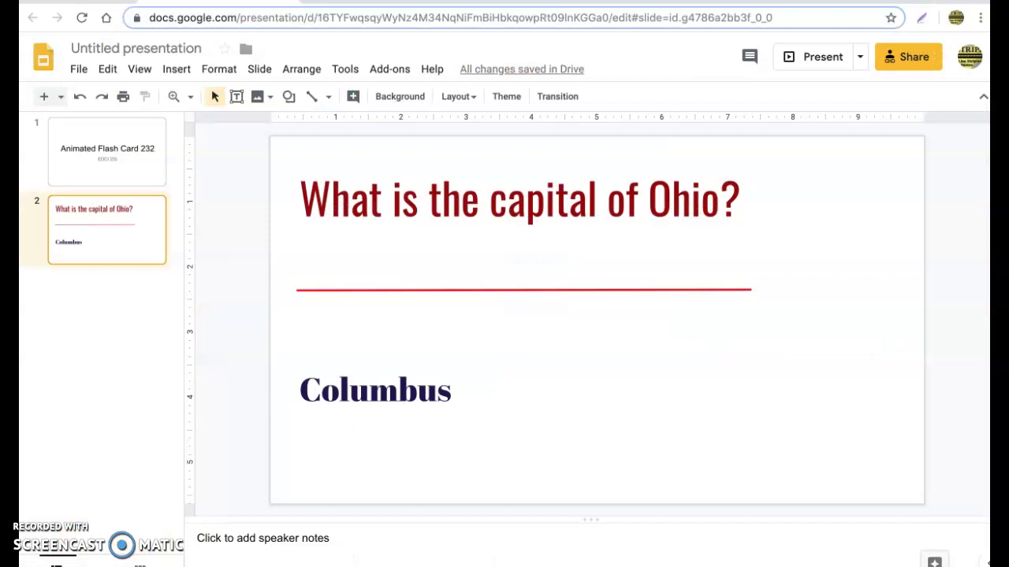
- Insert the star image into the slide from its copied URL
click(177, 68)
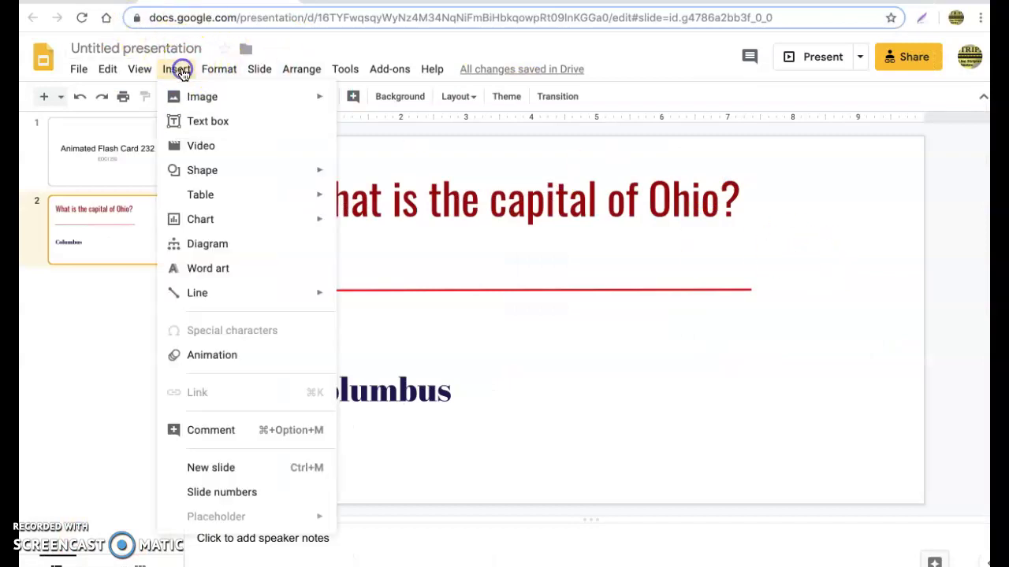
mouse_move(218, 106)
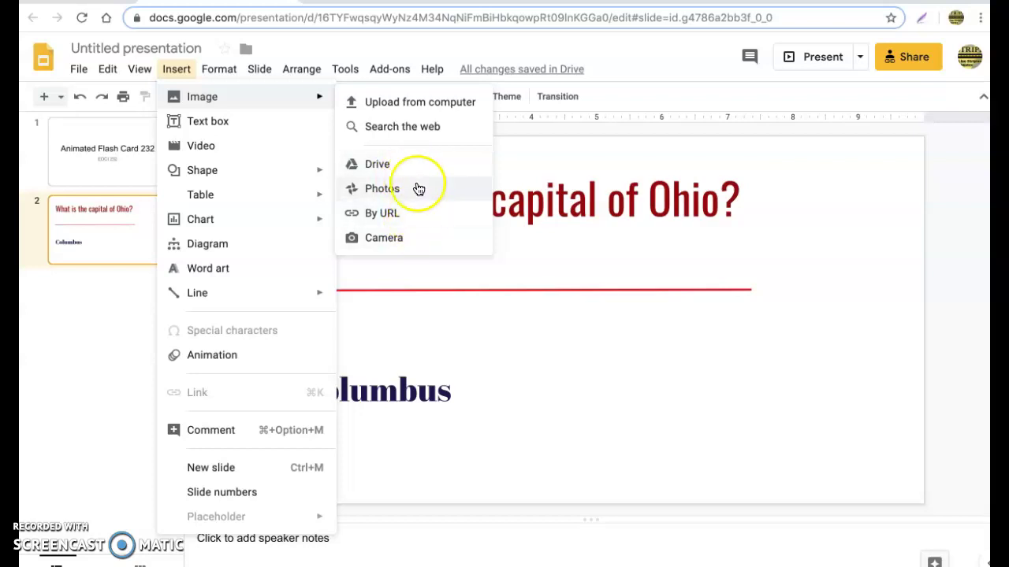
click(417, 210)
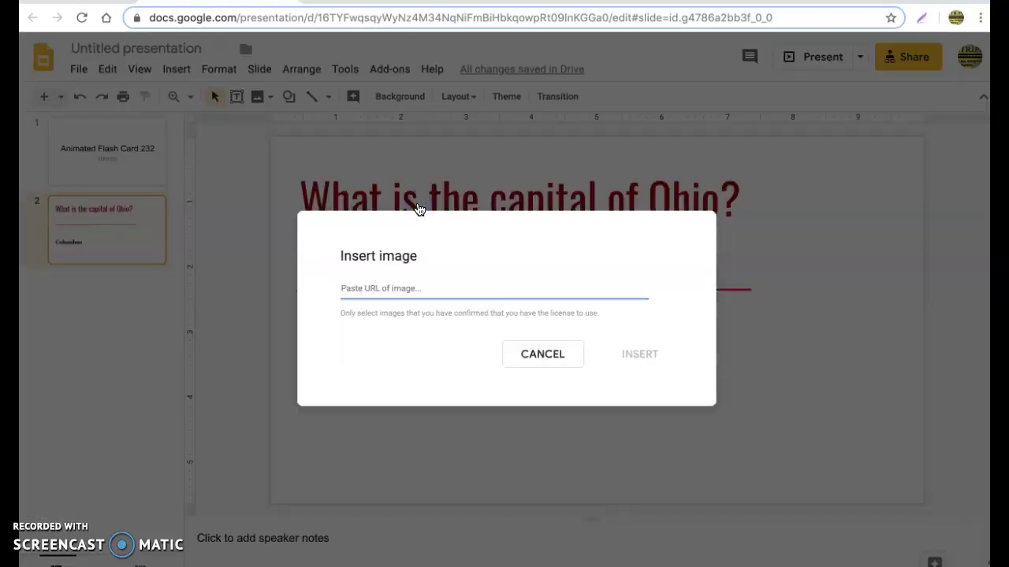
key(ctrl+v)
click(614, 469)
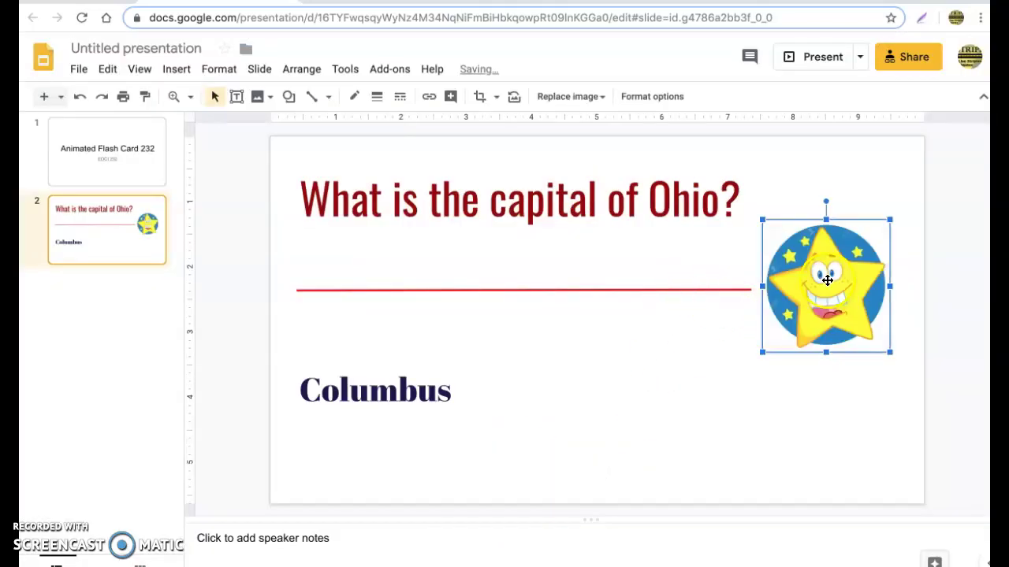
- Move the star image up into the slide's top-right corner
drag(827, 280, 833, 229)
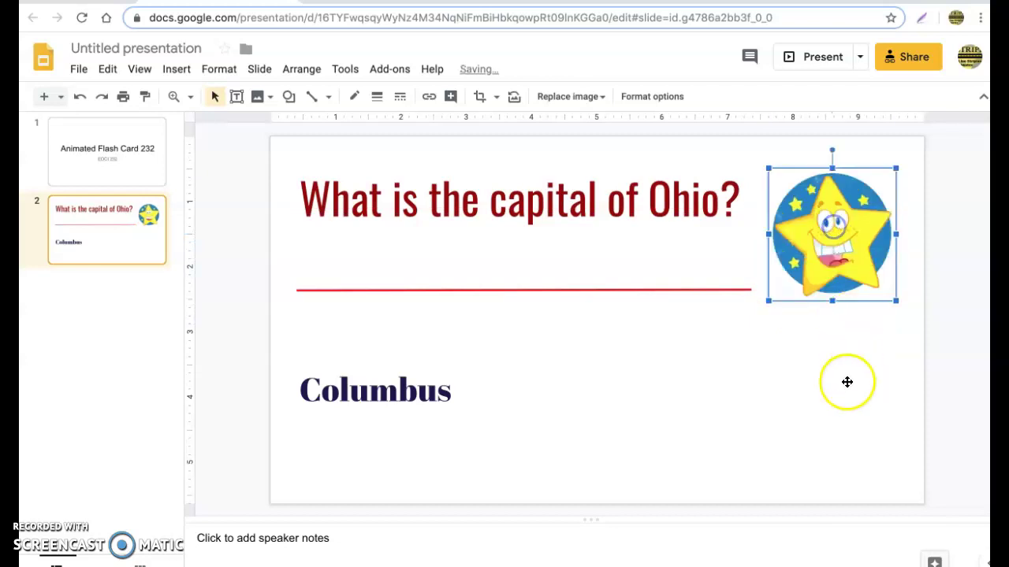
click(847, 381)
click(922, 331)
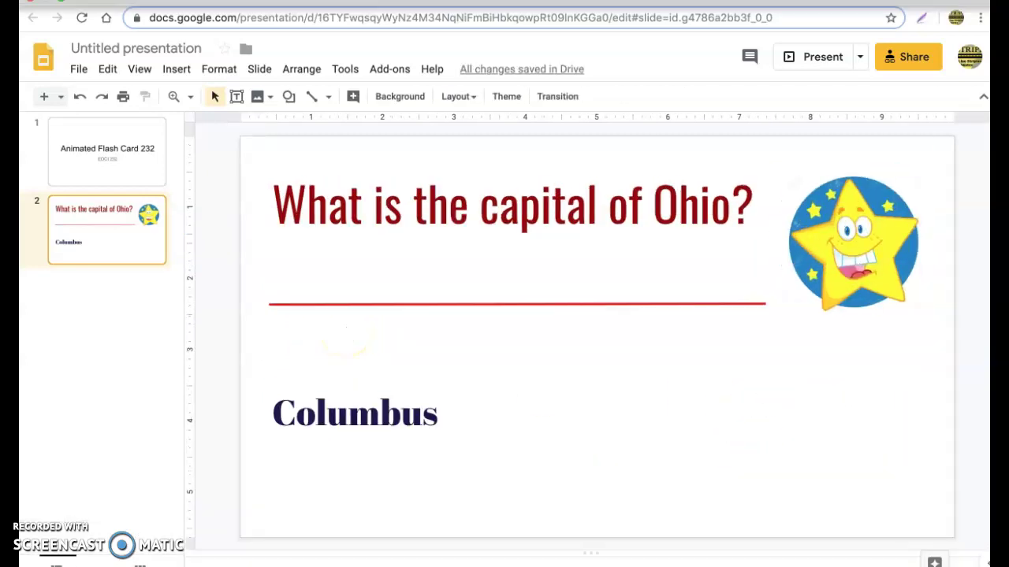
click(603, 191)
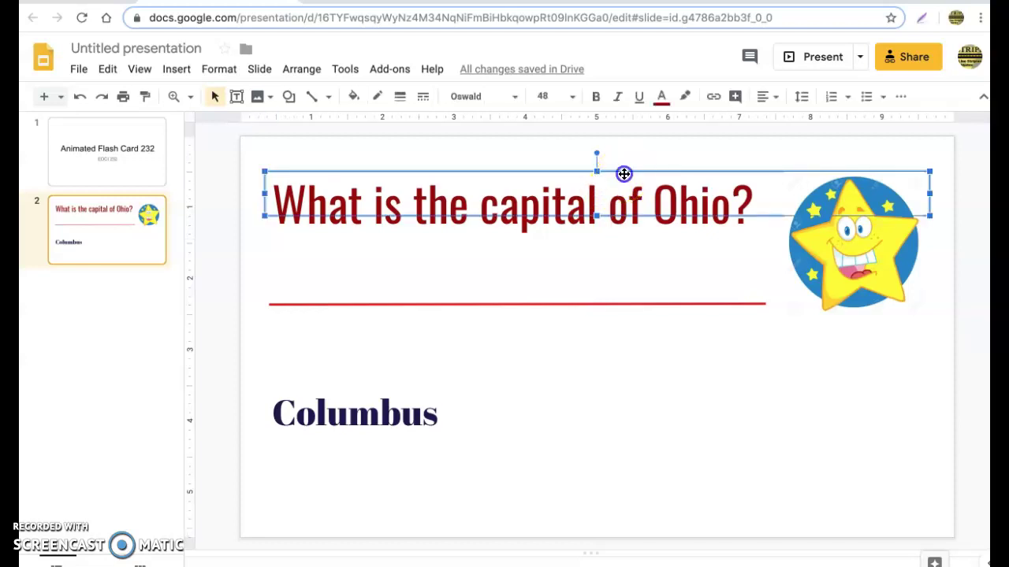
- Give the question a Fade in entrance animation on click
click(175, 70)
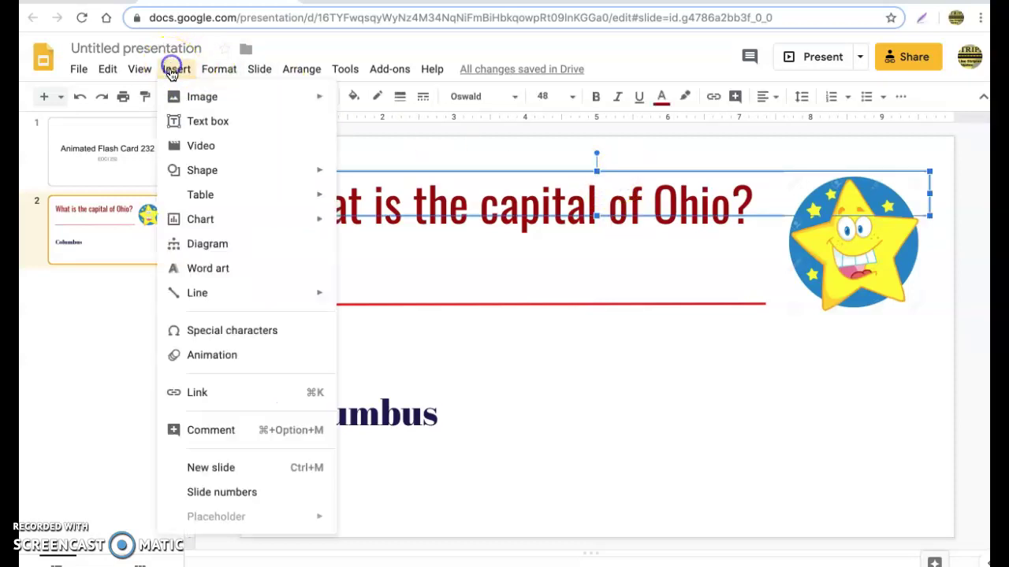
click(235, 364)
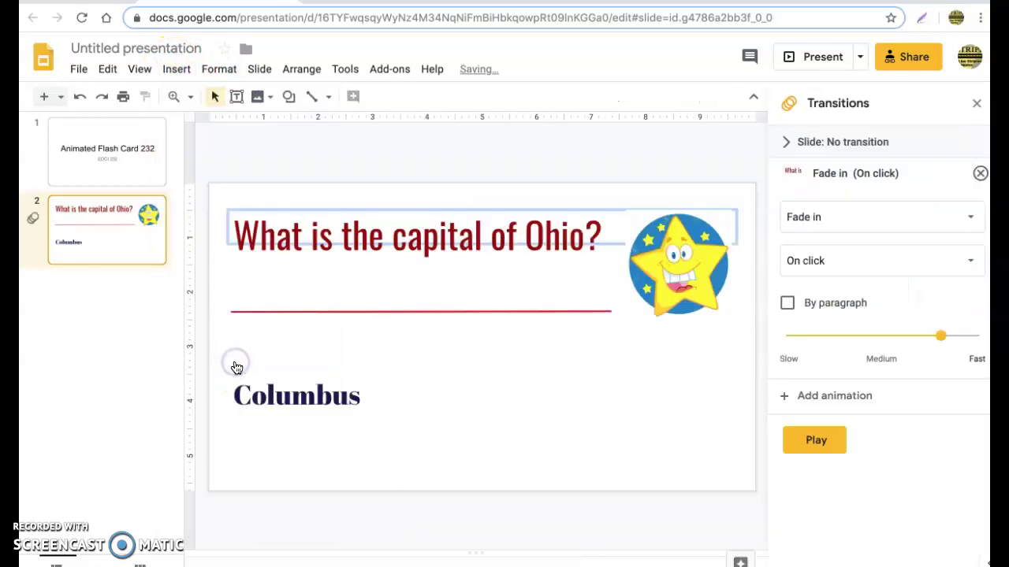
click(903, 178)
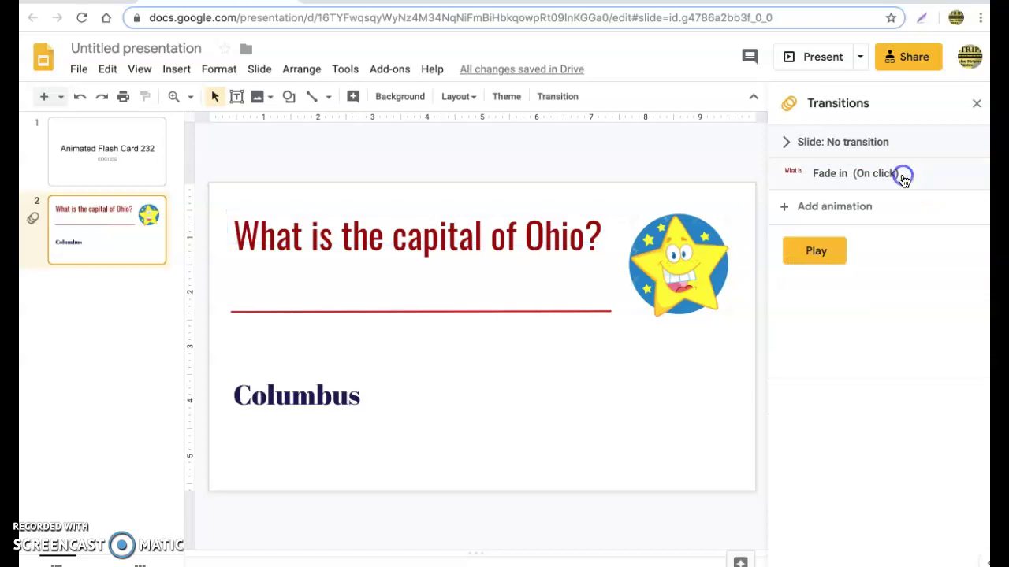
click(903, 177)
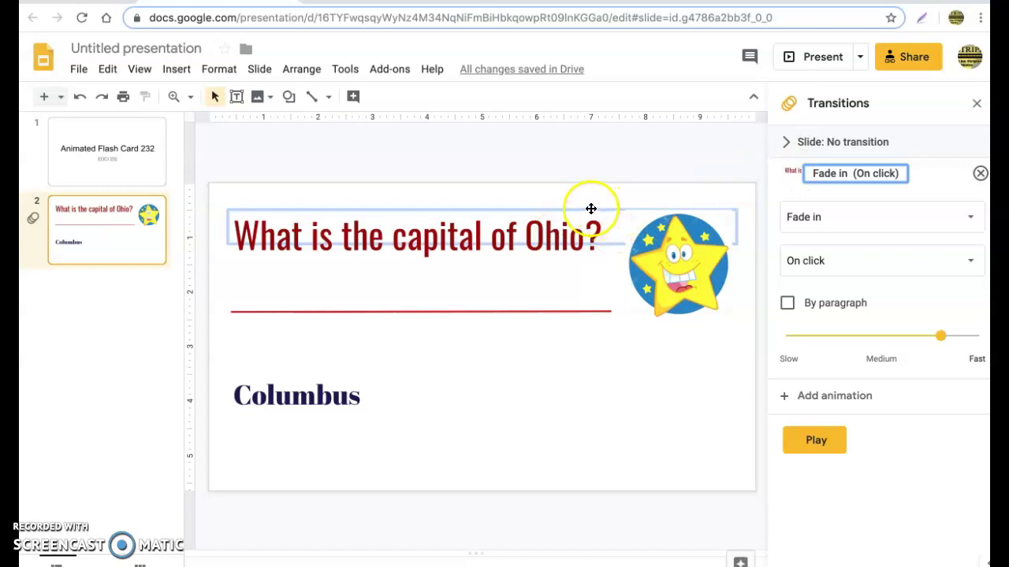
click(348, 388)
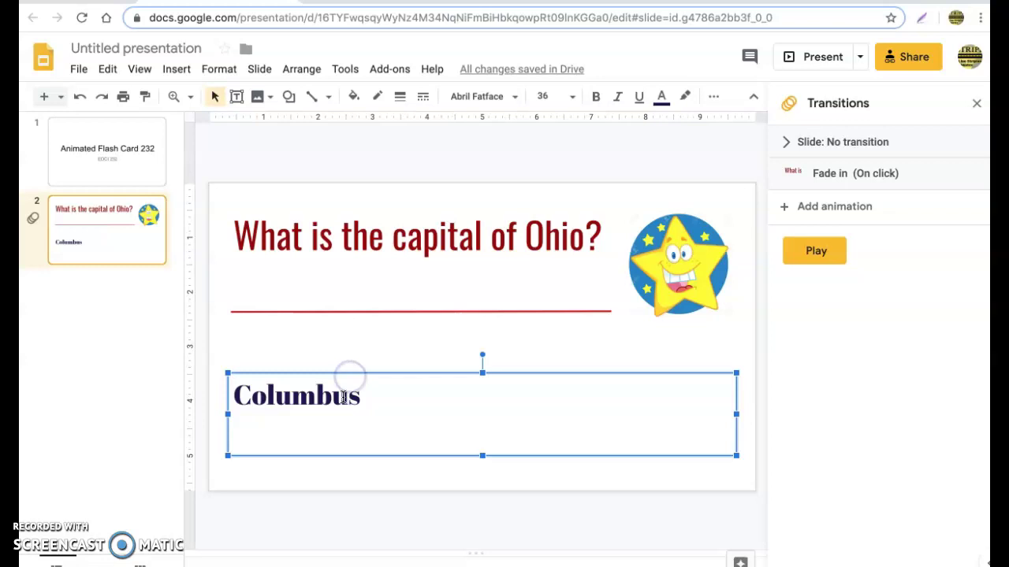
- Enlarge the answer Columbus to 48 pt
double_click(341, 399)
click(572, 96)
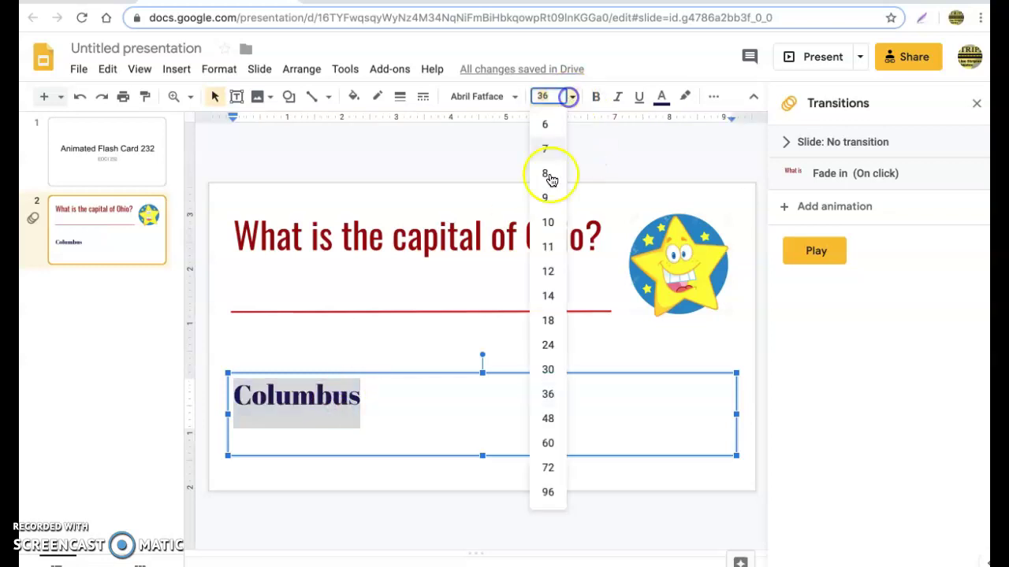
click(547, 416)
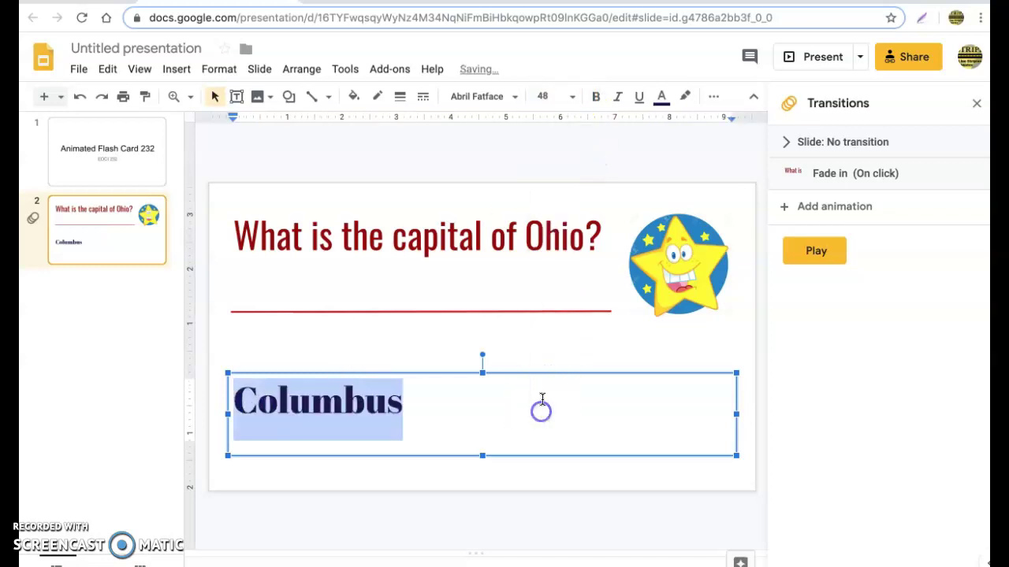
click(434, 377)
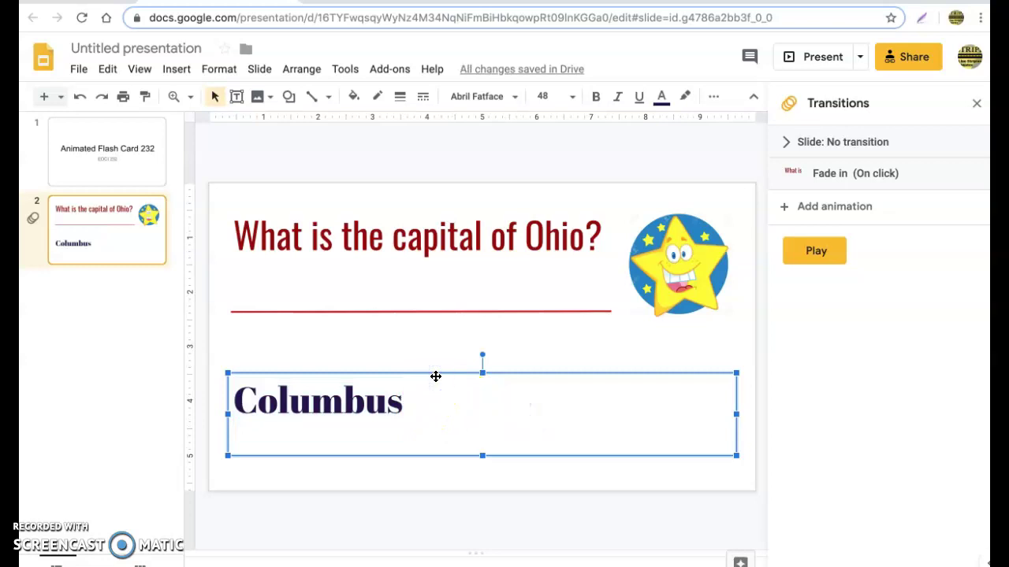
- Add a Fly in from left animation to Columbus, triggered on click
click(798, 210)
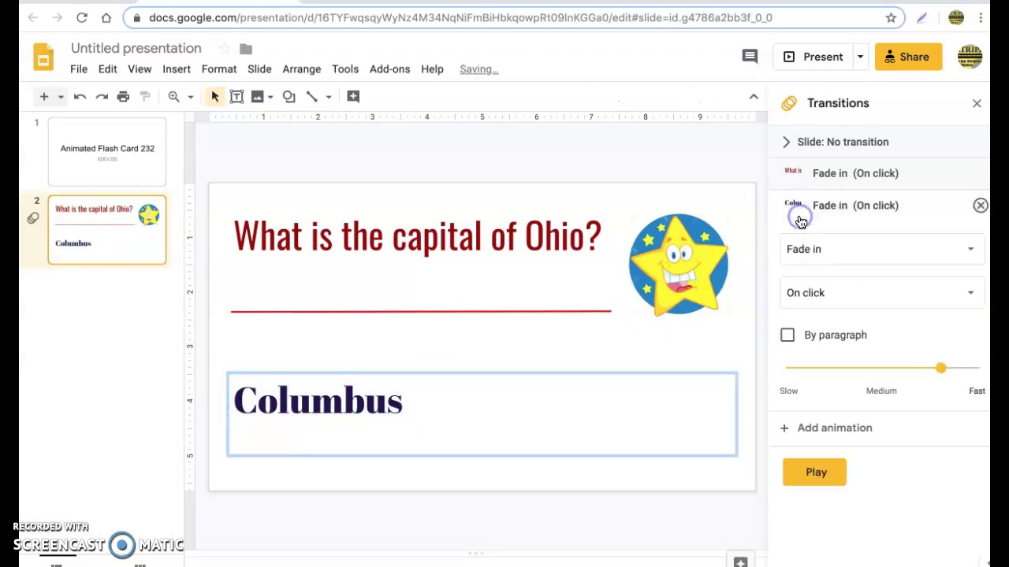
click(850, 260)
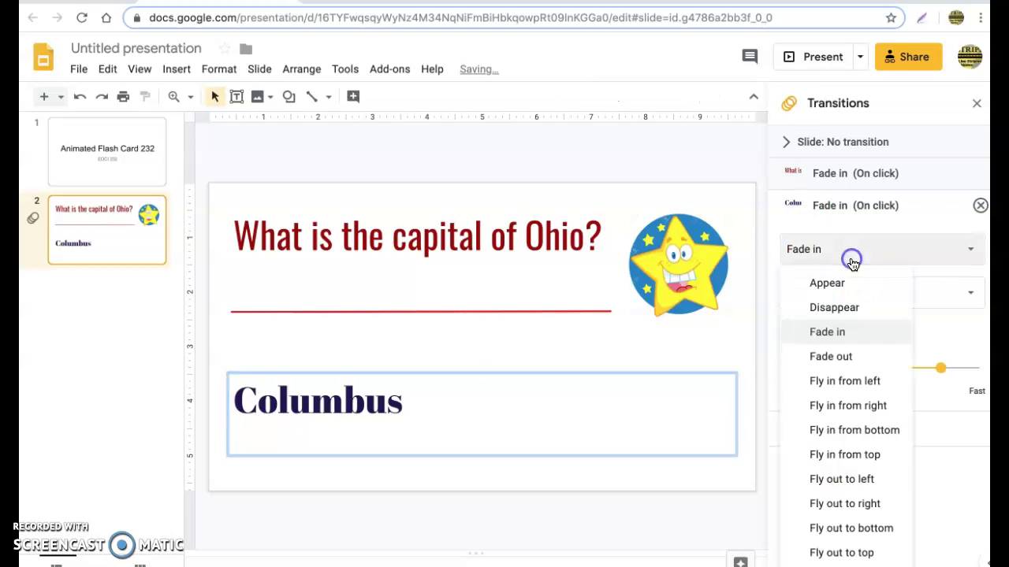
click(850, 382)
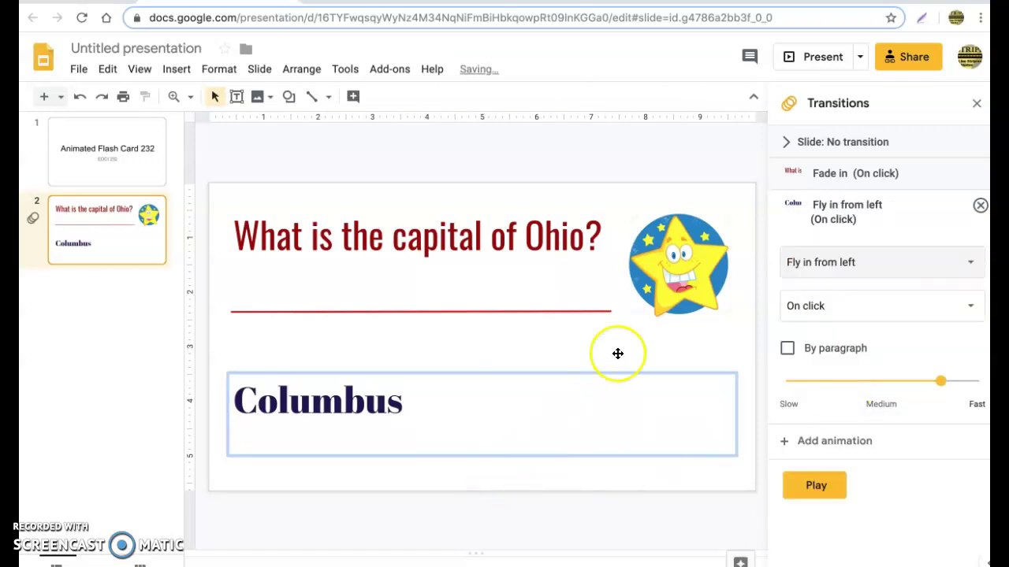
click(663, 277)
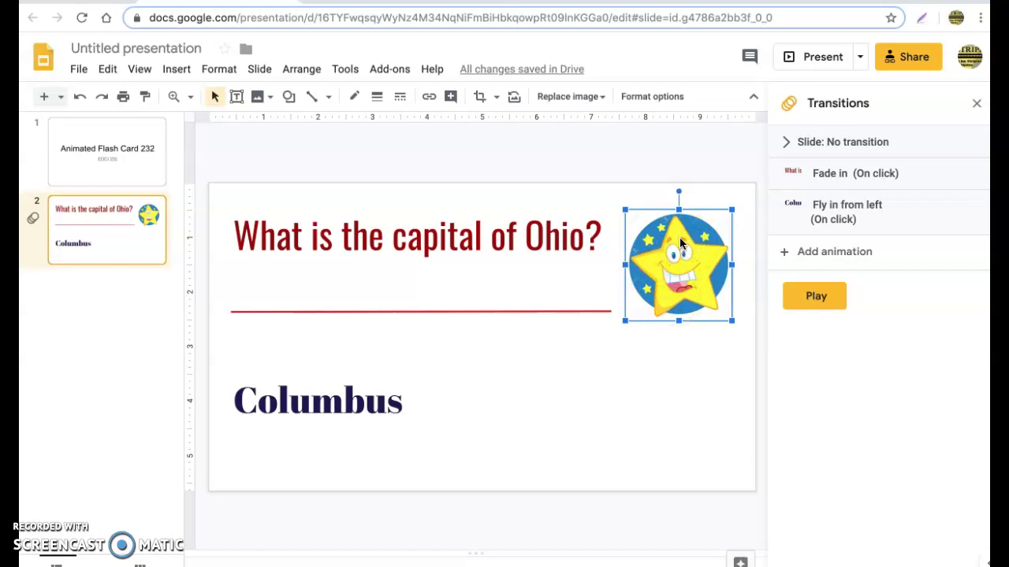
- Give the star image a Fly in from right animation set to start With previous
click(828, 252)
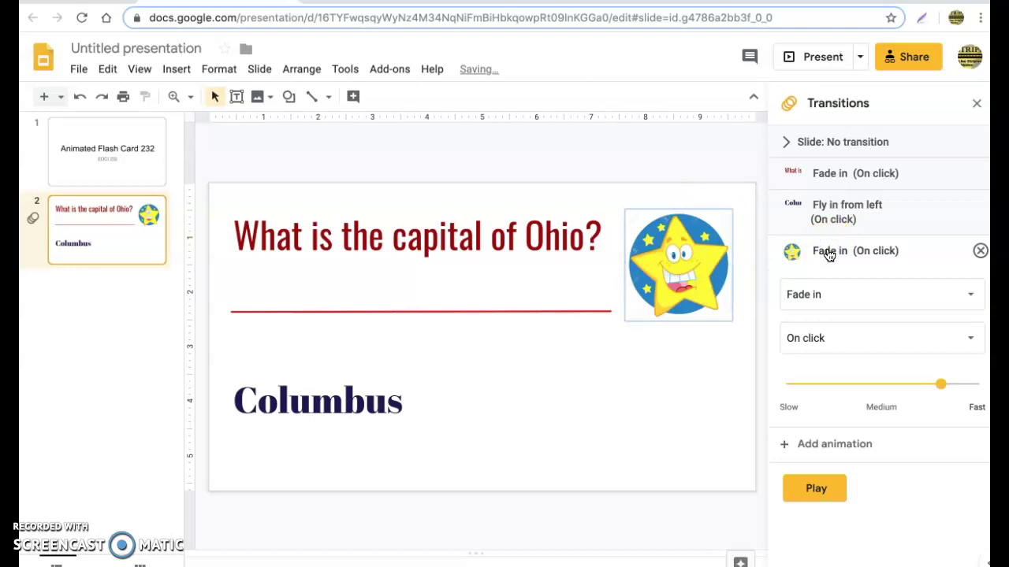
click(840, 308)
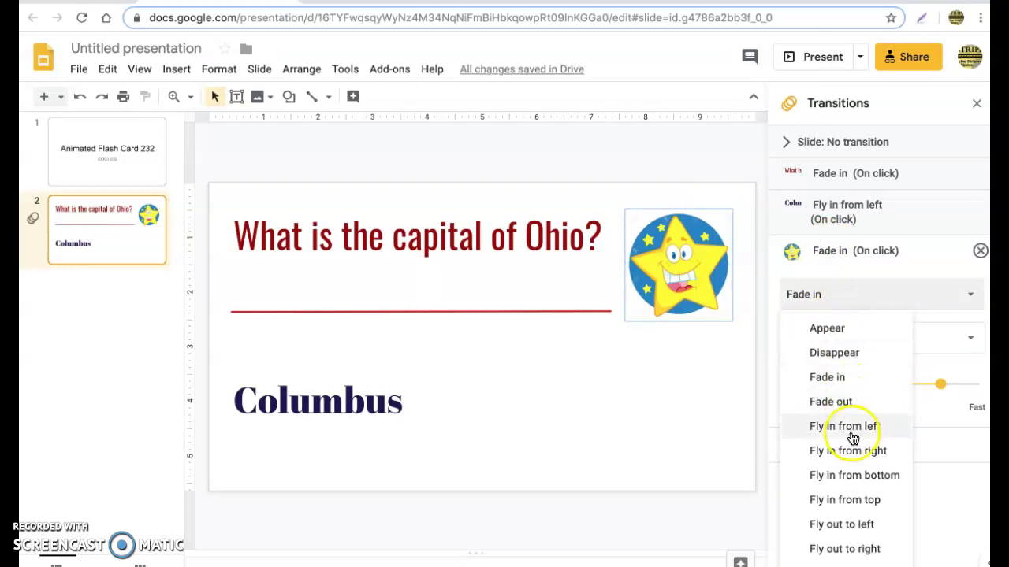
click(853, 450)
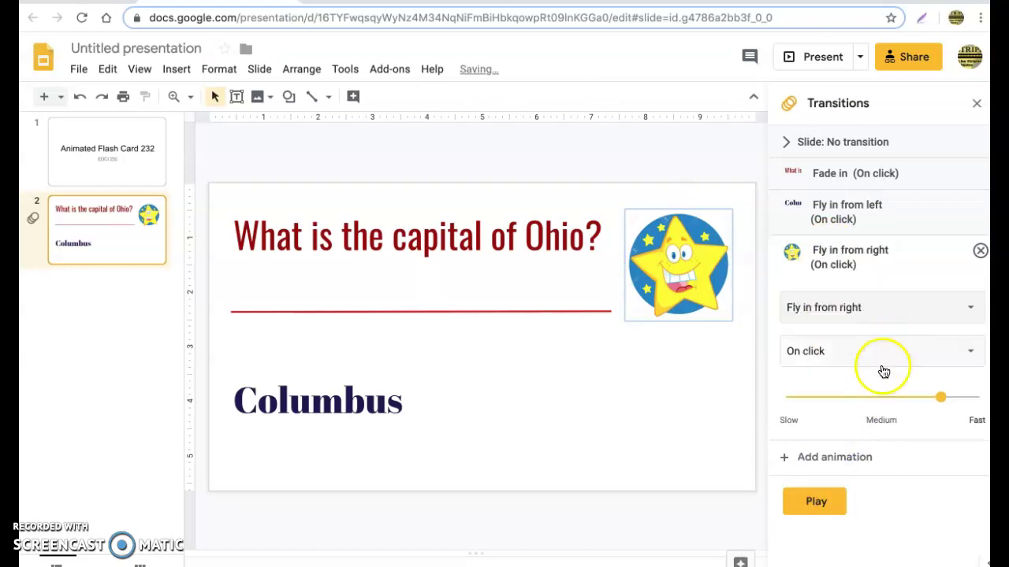
click(884, 356)
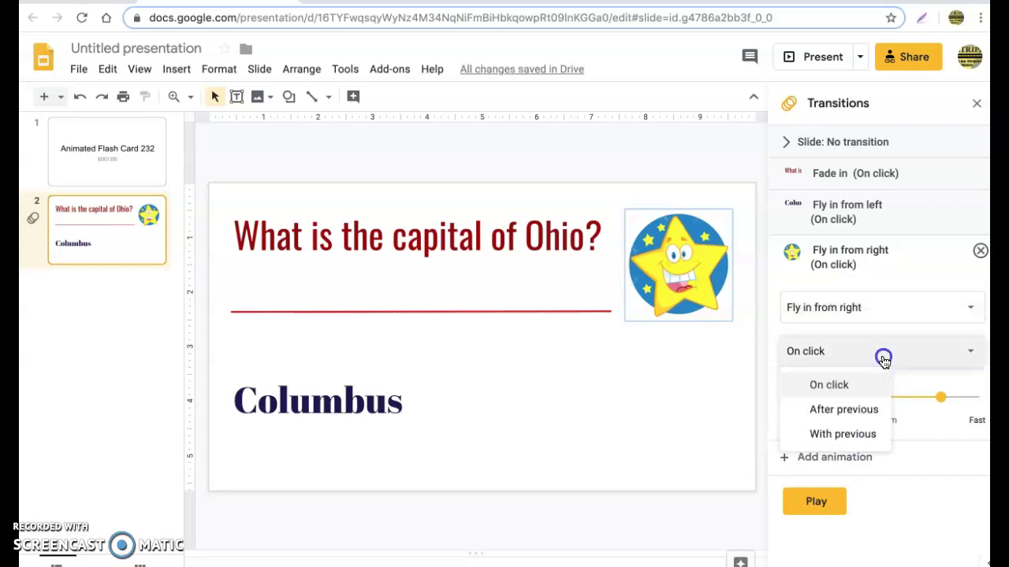
click(867, 434)
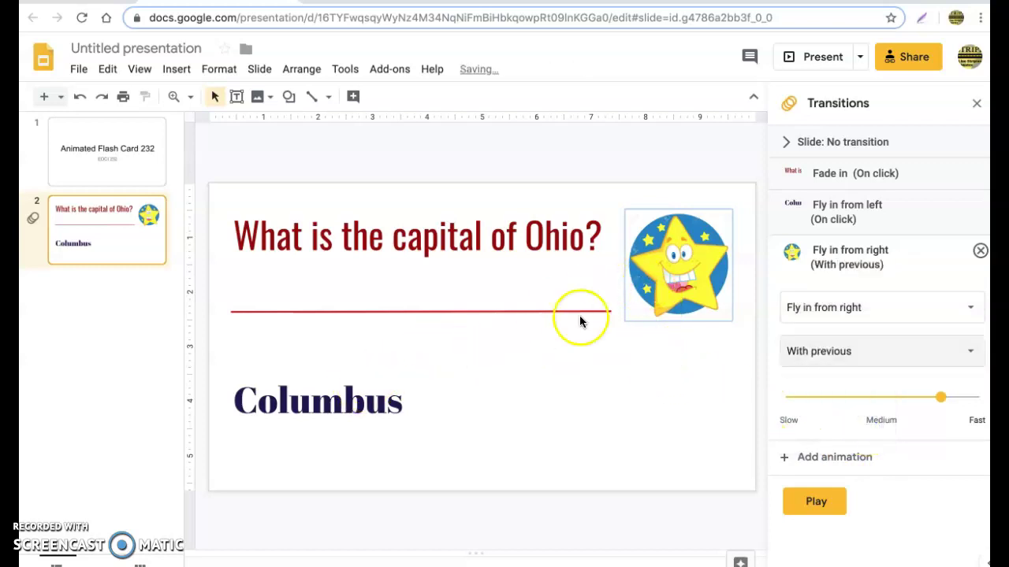
- Preview all three slide animations, then stop and close the animation panel
click(819, 503)
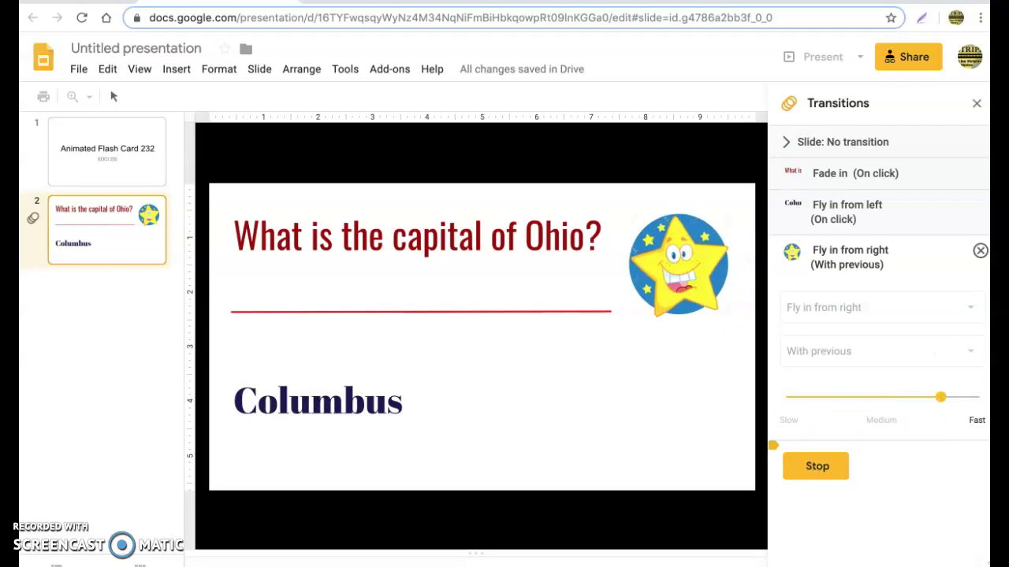
click(977, 102)
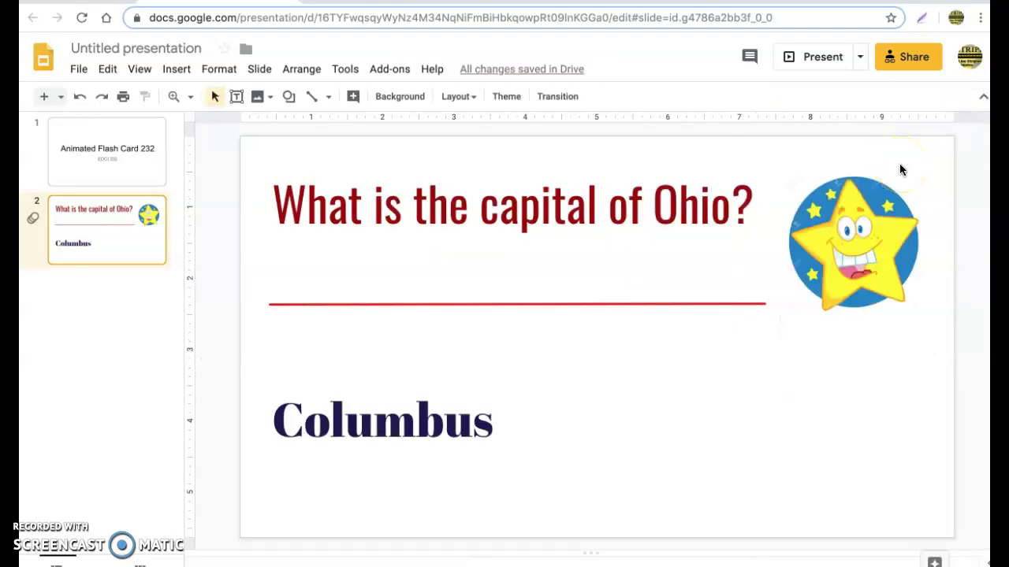